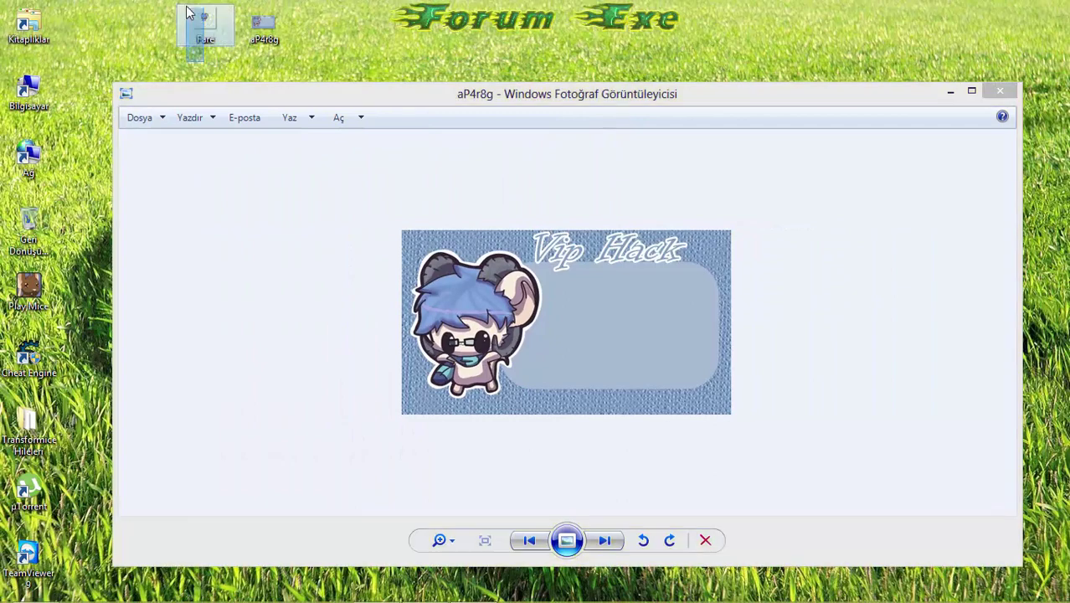
Close the photo viewer showing the aP4r8g picture and switch to Photoshop
{"action": "left_click", "coordinate": [1000, 92]}
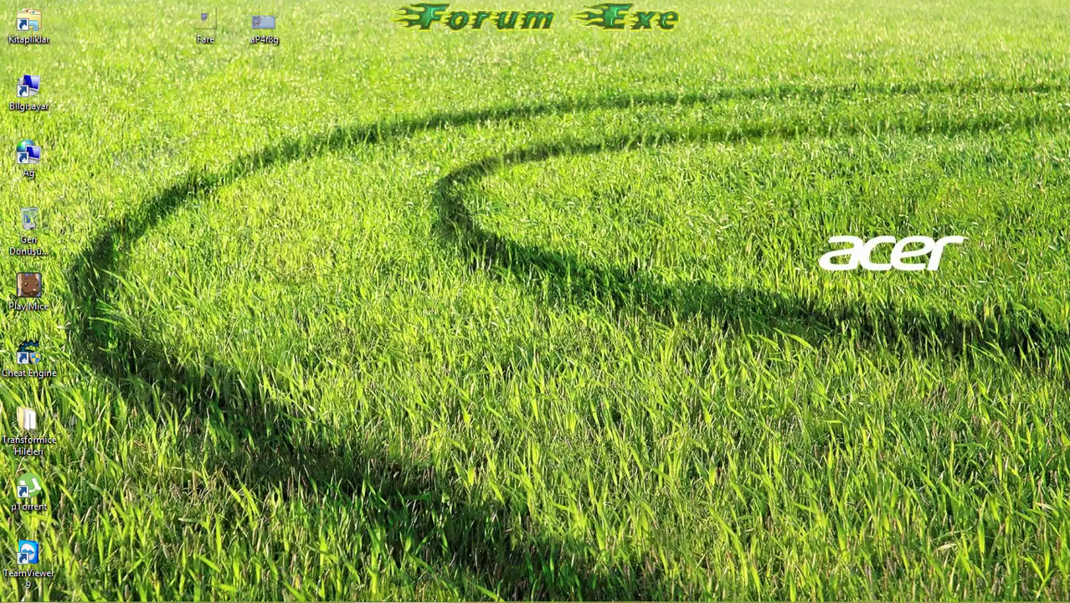
{"action": "mouse_move", "coordinate": [171, 572]}
{"action": "left_click", "coordinate": [265, 588]}
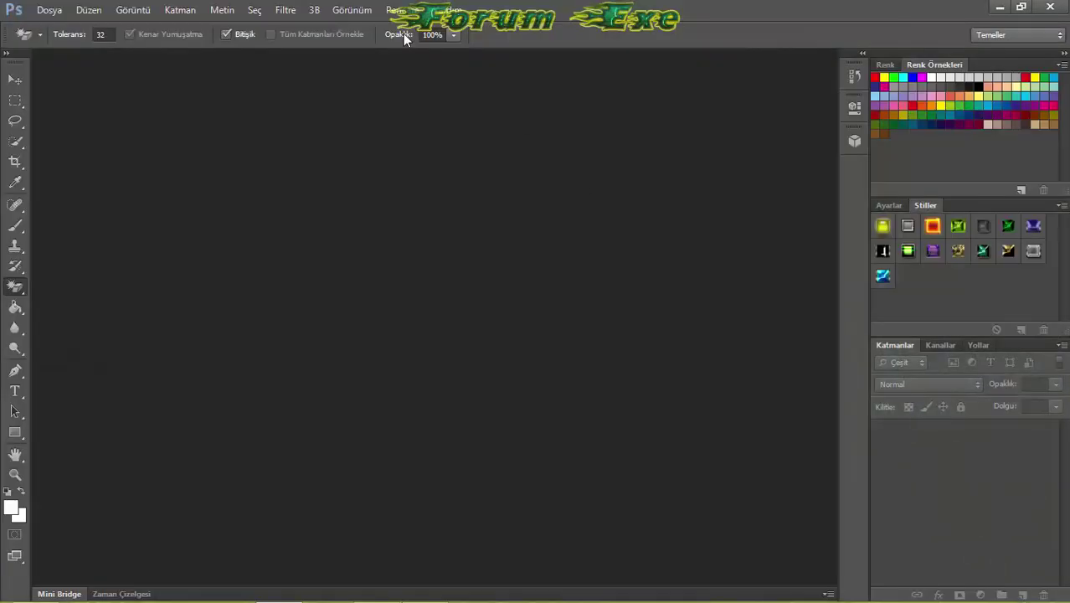
Create a new 500 × 500 pixel document in 8-bit RGB colour mode
{"action": "left_click", "coordinate": [49, 10]}
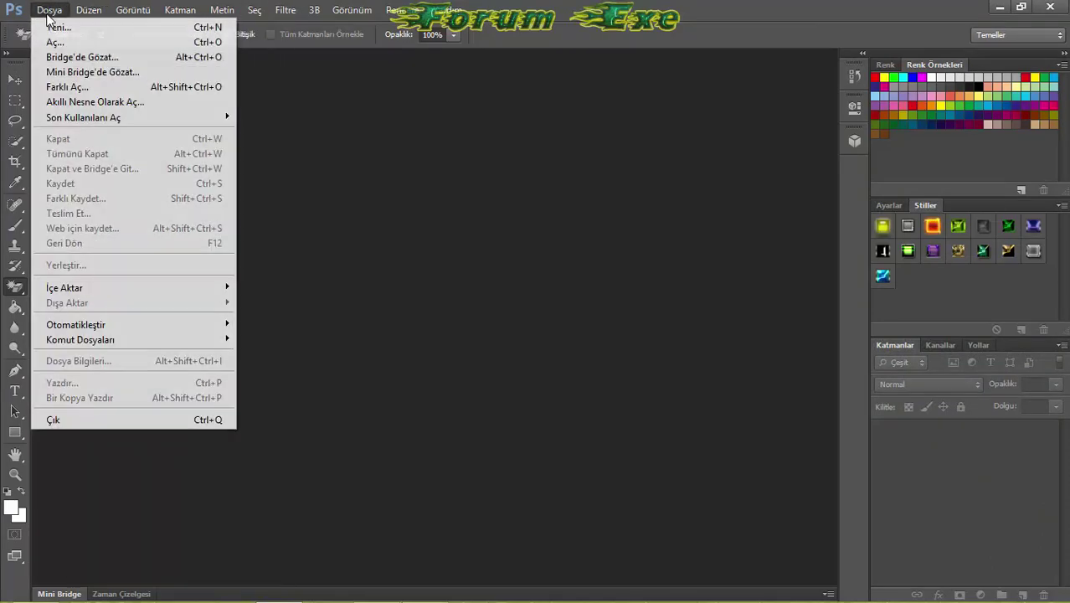
{"action": "left_click", "coordinate": [54, 27]}
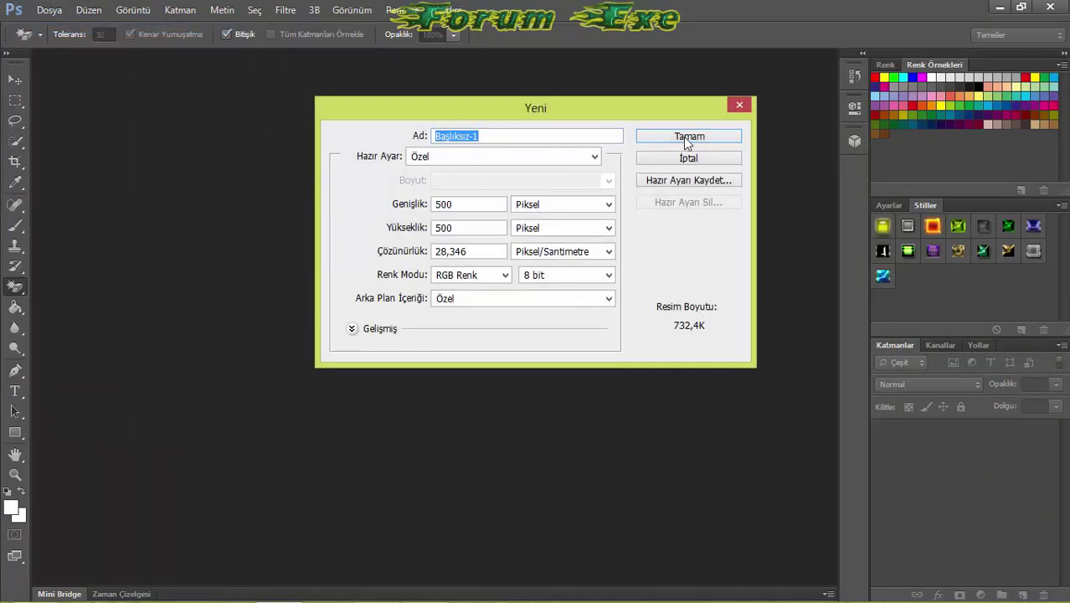
{"action": "left_click", "coordinate": [683, 136]}
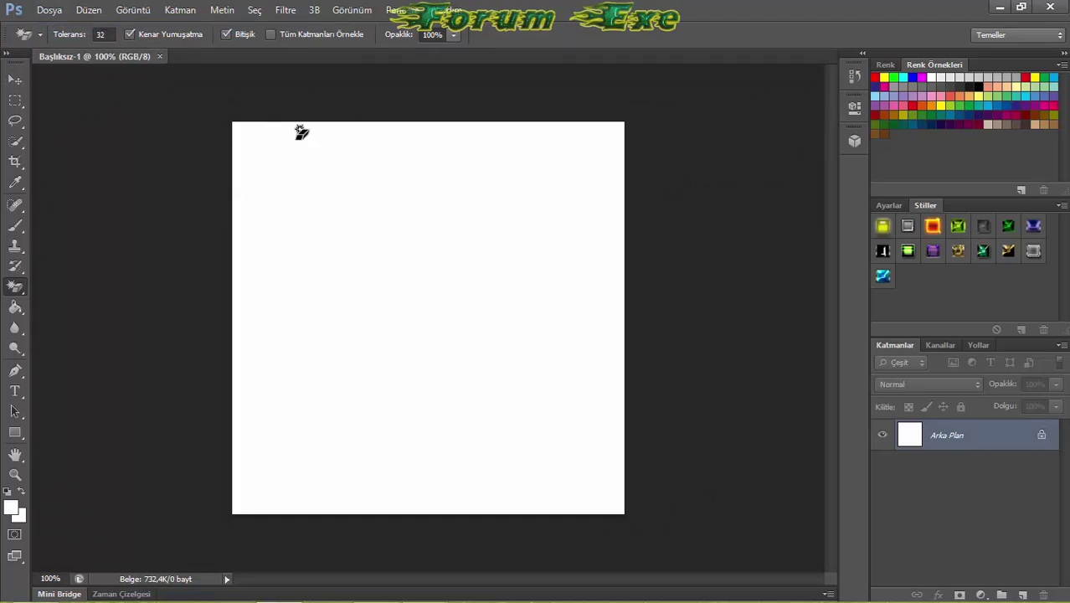
Convert the locked background into an editable layer named Katman 0 with Normal mode and 100% opacity
{"action": "right_click", "coordinate": [944, 438]}
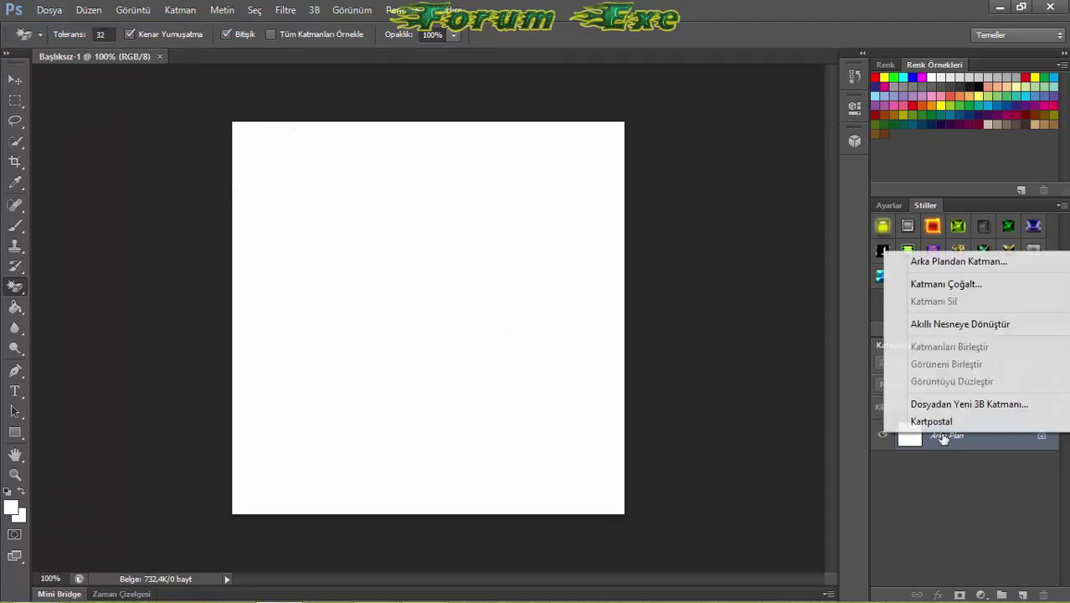
{"action": "left_click", "coordinate": [958, 263]}
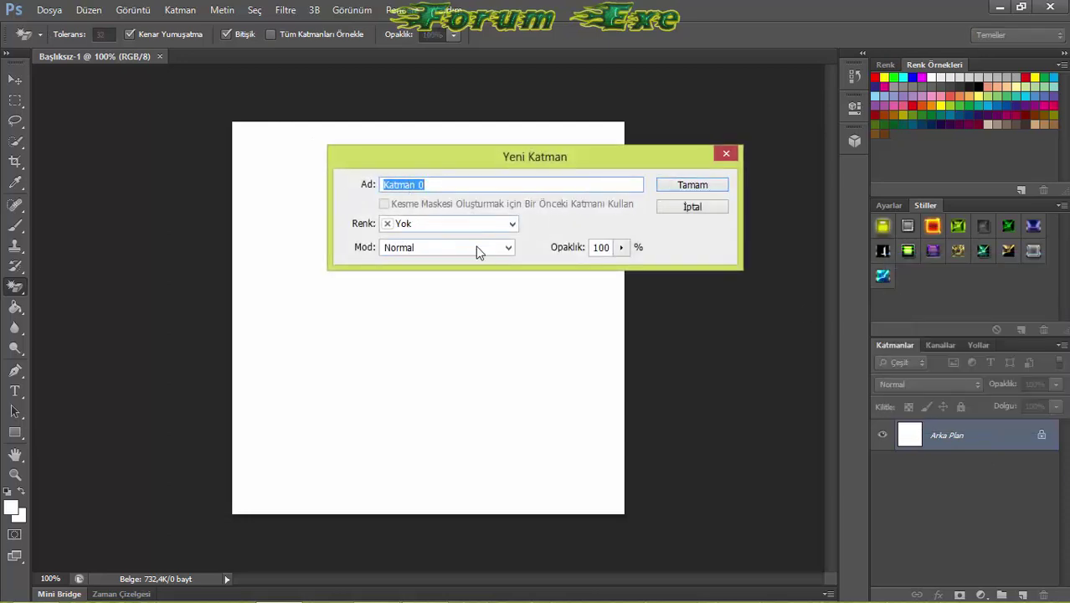
{"action": "left_click", "coordinate": [716, 185]}
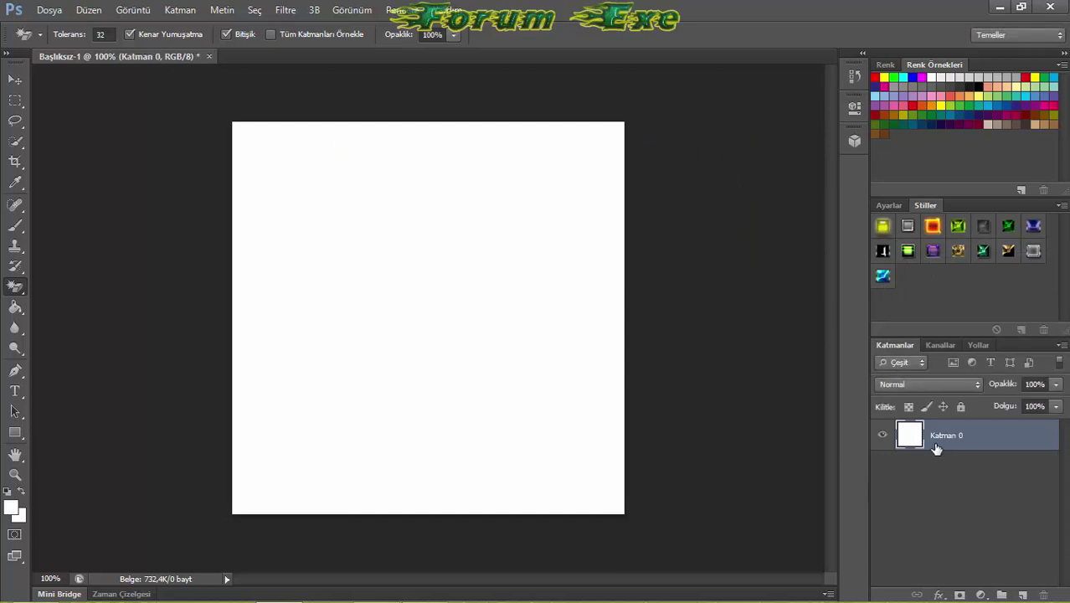
Add a Bevel and Emboss (Eğim Ver ve Kabart) effect with Texture (Doku) to the Katman 0 layer style
{"action": "double_click", "coordinate": [1046, 435]}
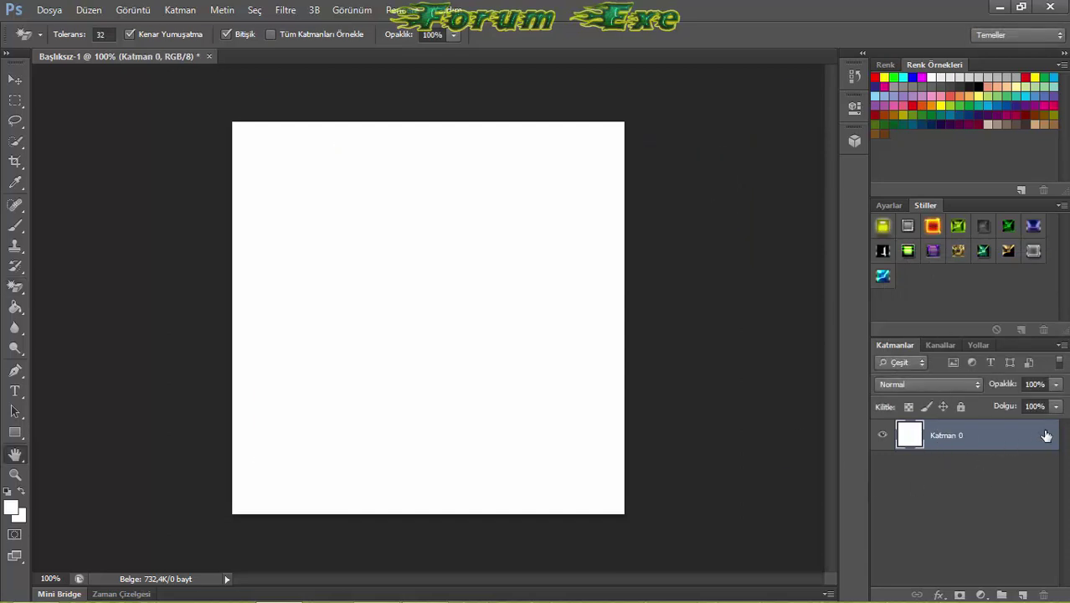
{"action": "left_click_drag", "start_coordinate": [358, 107], "coordinate": [585, 187]}
{"action": "left_click", "coordinate": [555, 181]}
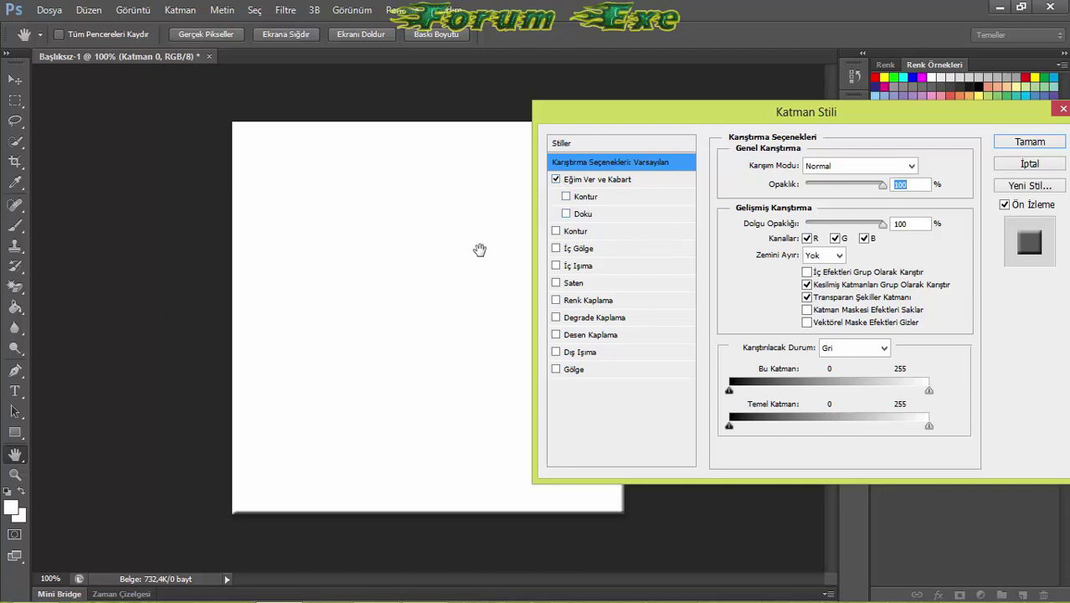
{"action": "left_click", "coordinate": [566, 216]}
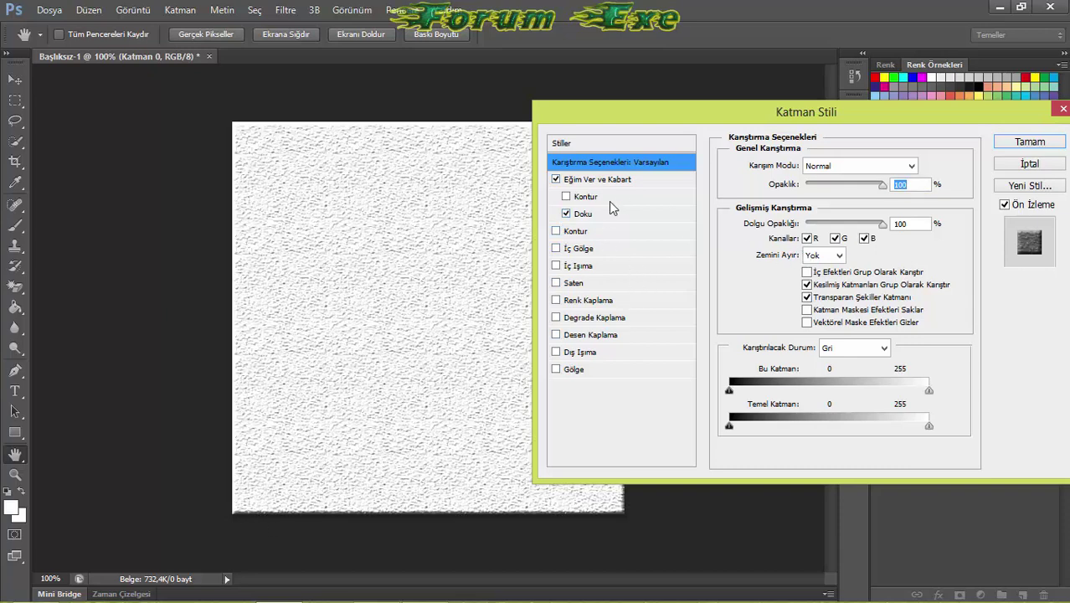
Try each texture pattern and the bevel's Contour option, keeping the near-white grainy pattern with Contour switched off
{"action": "left_click", "coordinate": [586, 213]}
{"action": "left_click", "coordinate": [811, 184]}
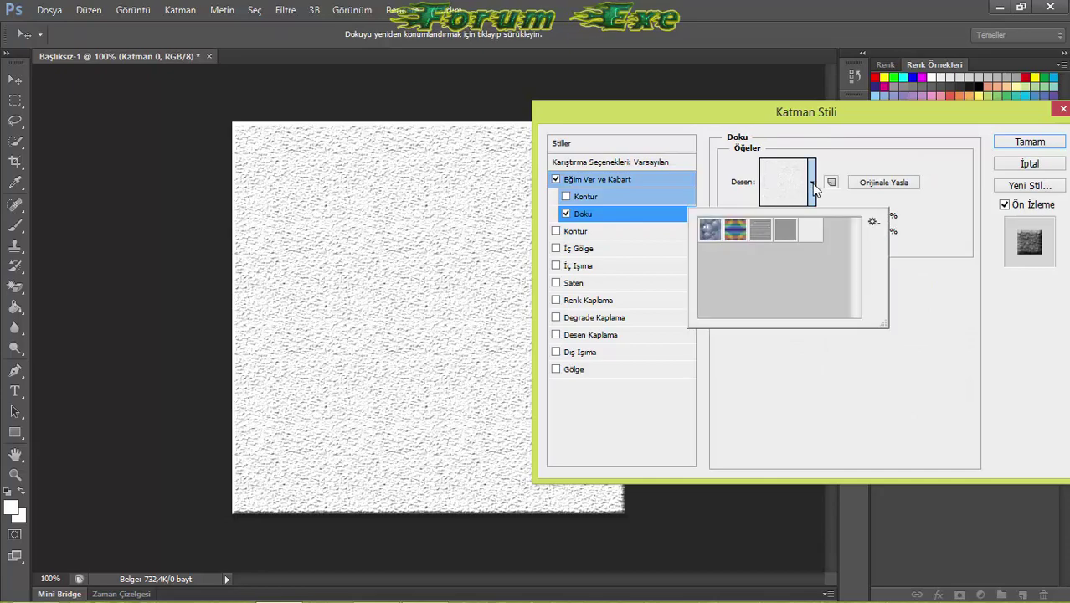
{"action": "left_click", "coordinate": [720, 237]}
{"action": "left_click", "coordinate": [735, 239]}
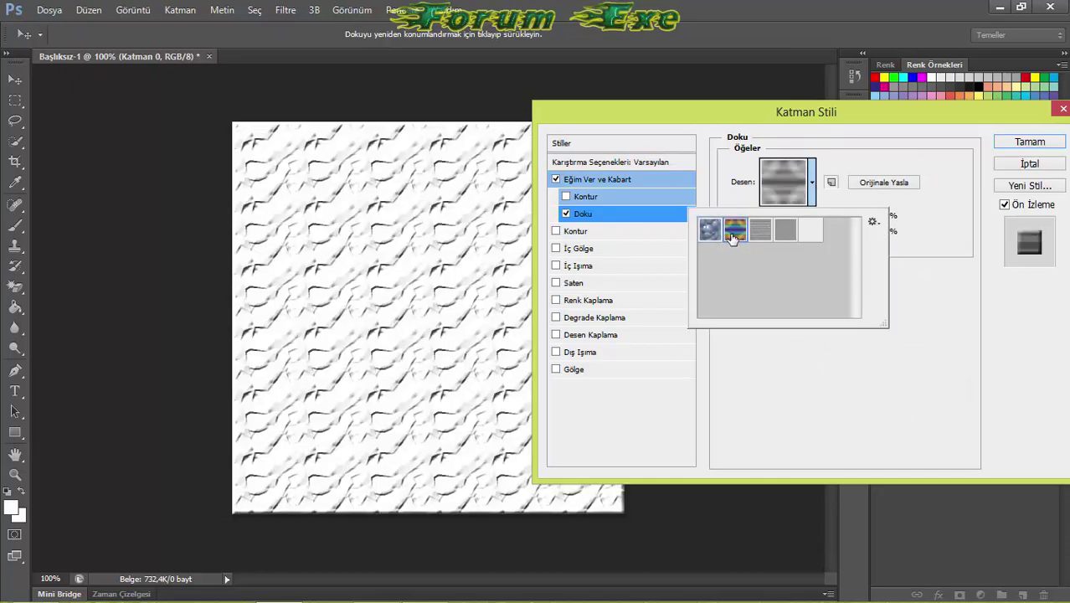
{"action": "left_click", "coordinate": [757, 234]}
{"action": "left_click", "coordinate": [787, 234]}
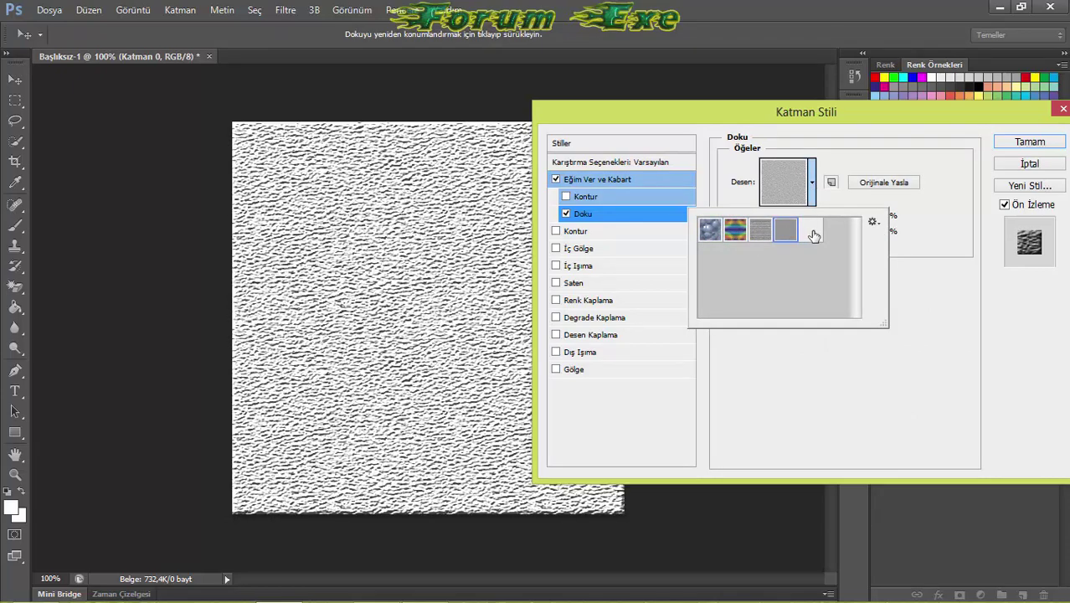
{"action": "left_click", "coordinate": [810, 231]}
{"action": "left_click", "coordinate": [805, 196]}
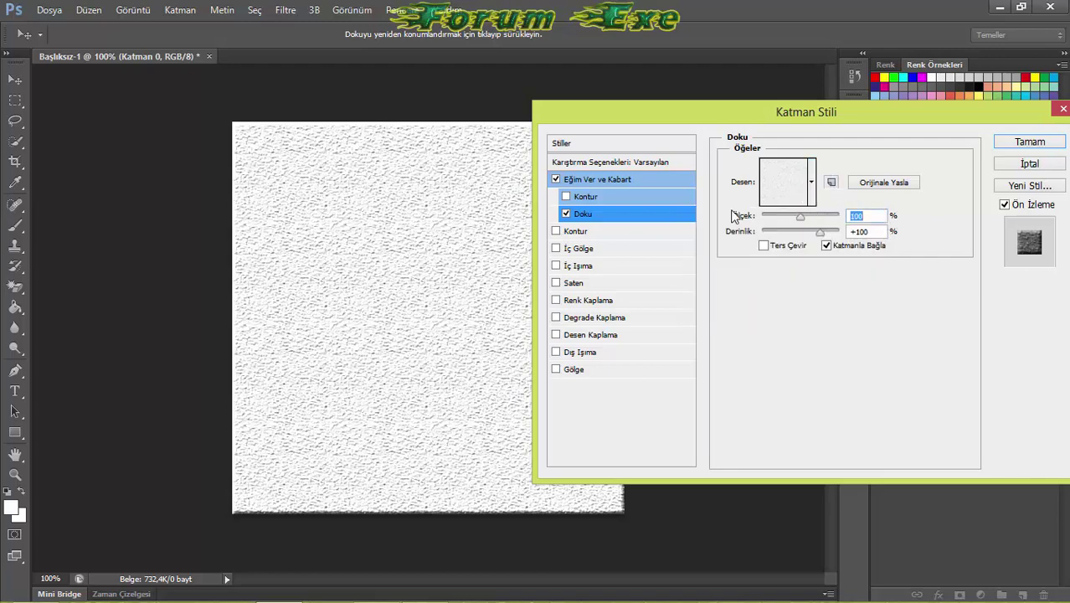
{"action": "left_click", "coordinate": [566, 197]}
{"action": "left_click", "coordinate": [567, 199]}
Try several bevel shadow colours, including red c50000, and settle on black 000000
{"action": "left_click", "coordinate": [590, 182]}
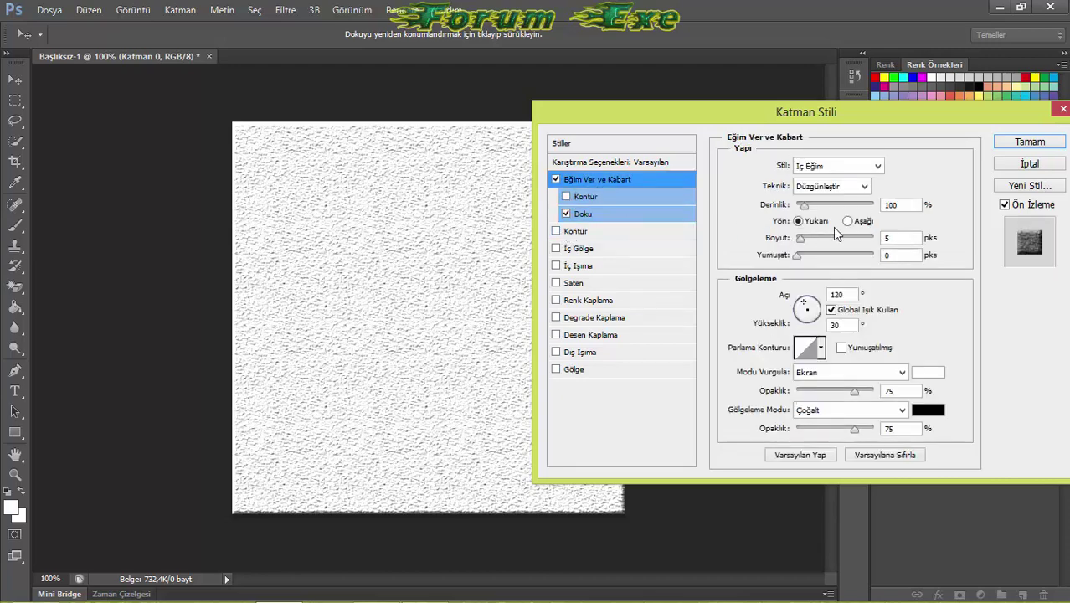
{"action": "left_click", "coordinate": [927, 411]}
{"action": "left_click", "coordinate": [597, 318]}
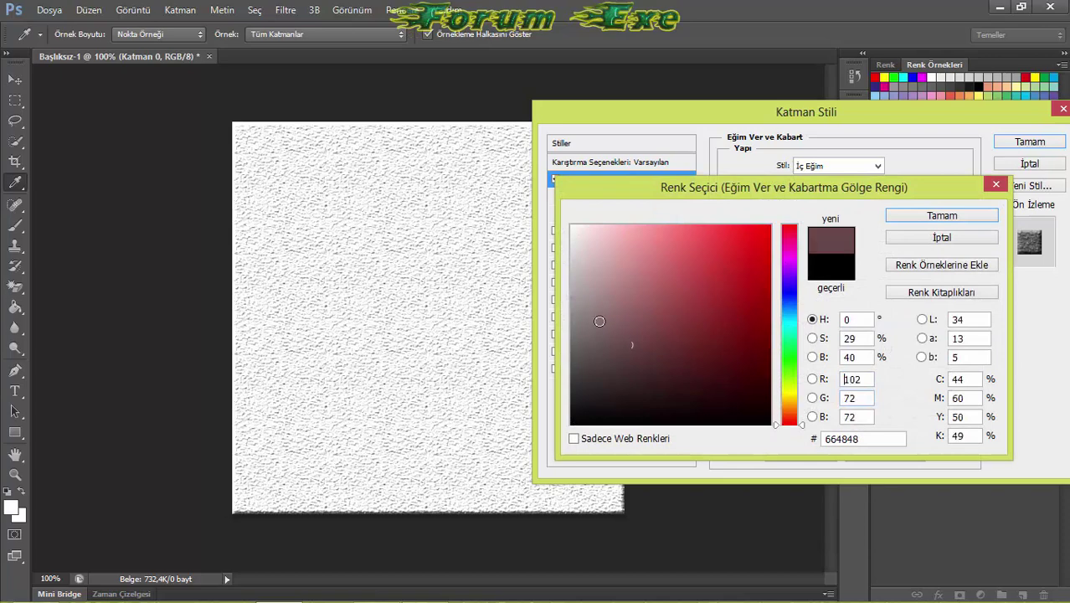
{"action": "left_click", "coordinate": [581, 246]}
{"action": "left_click", "coordinate": [741, 408]}
{"action": "left_click", "coordinate": [770, 424]}
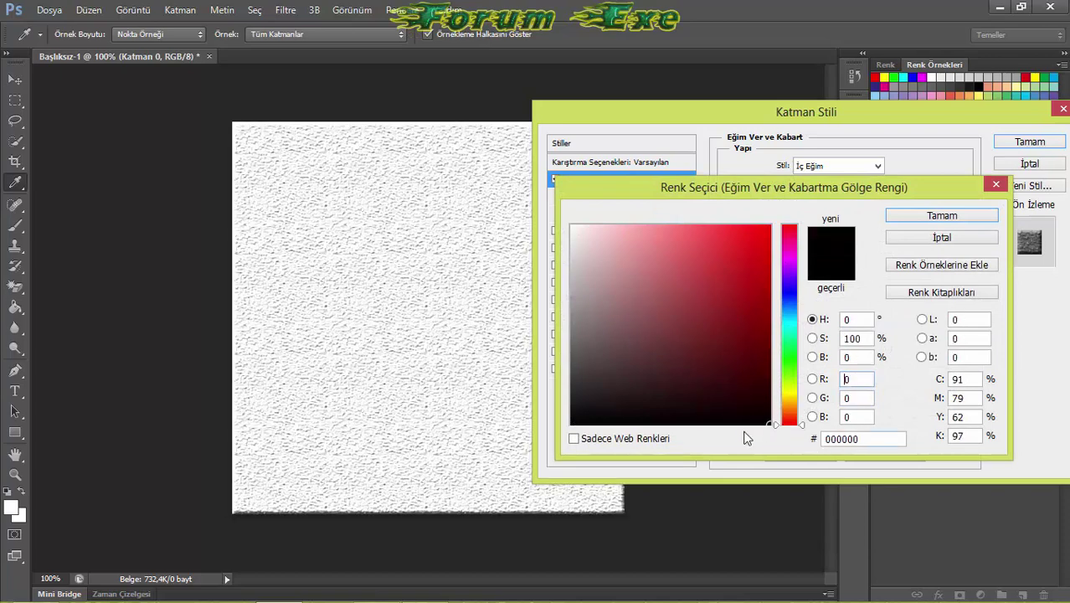
{"action": "type", "text": "197"}
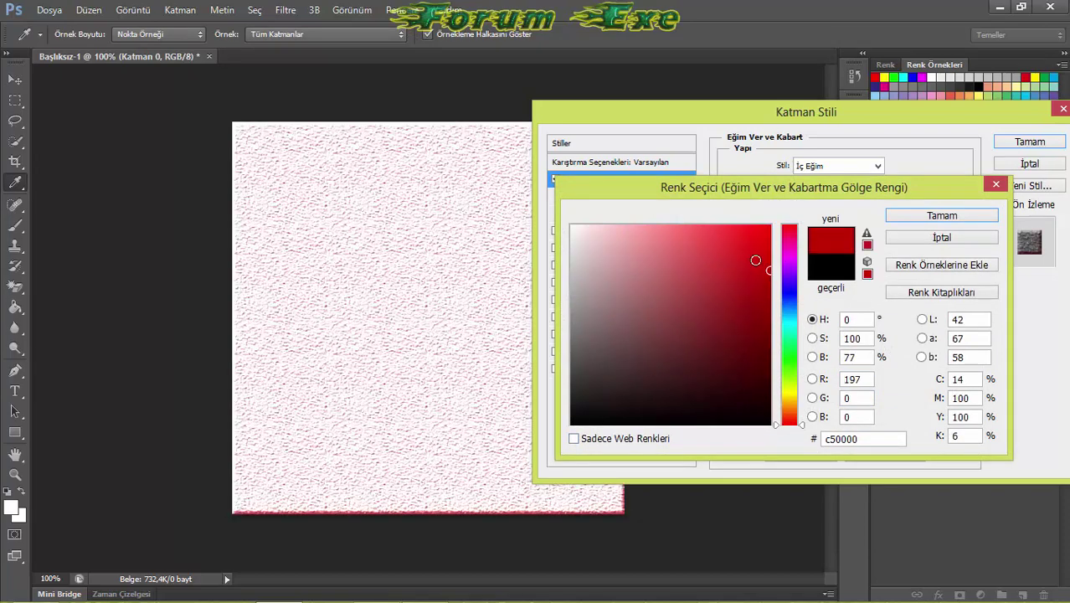
{"action": "mouse_move", "coordinate": [756, 261]}
{"action": "left_mouse_down"}
{"action": "mouse_move", "coordinate": [754, 232]}
{"action": "mouse_move", "coordinate": [767, 417]}
{"action": "mouse_move", "coordinate": [640, 428]}
{"action": "left_mouse_up"}
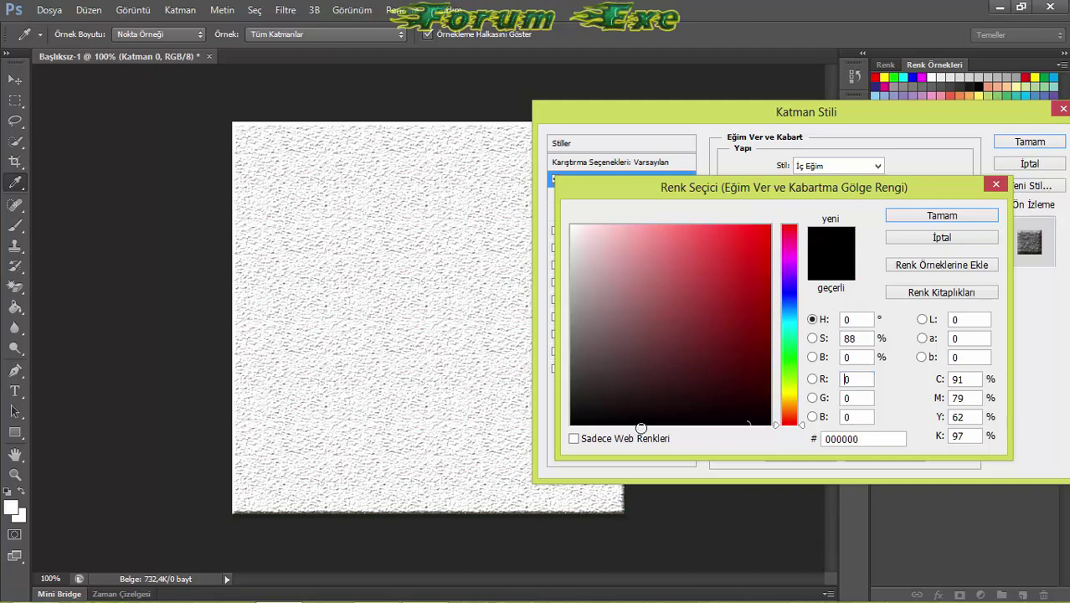
{"action": "mouse_move", "coordinate": [583, 398]}
{"action": "left_mouse_down"}
{"action": "mouse_move", "coordinate": [630, 397]}
{"action": "mouse_move", "coordinate": [804, 436]}
{"action": "left_mouse_up"}
{"action": "left_click", "coordinate": [967, 218]}
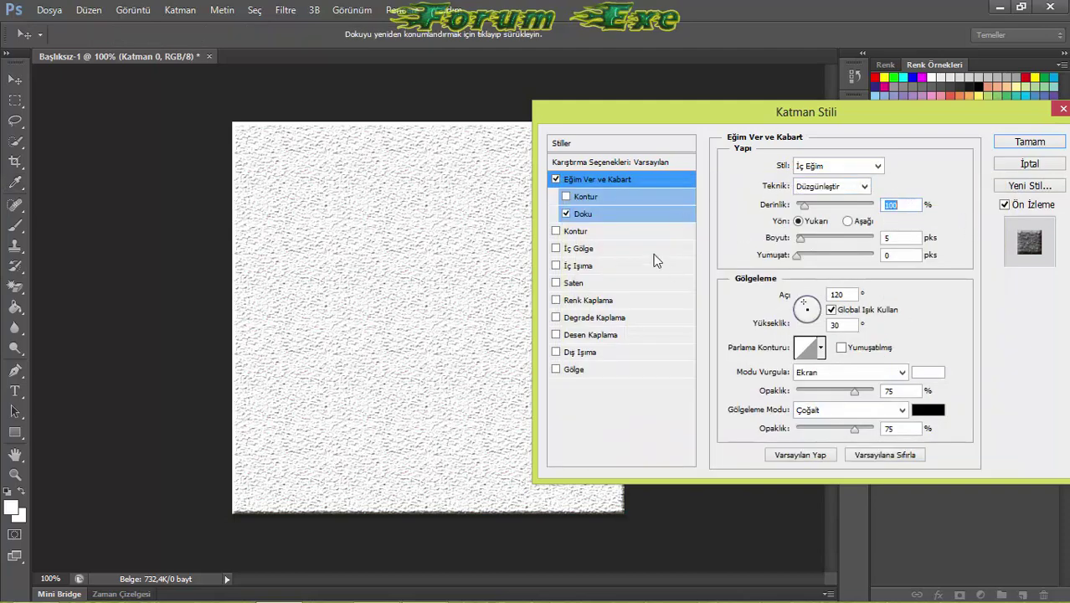
Try the Inner Shadow (İç Gölge) and Inner Glow (İç Işıma) effects on the layer and leave both switched off
{"action": "left_click", "coordinate": [586, 248]}
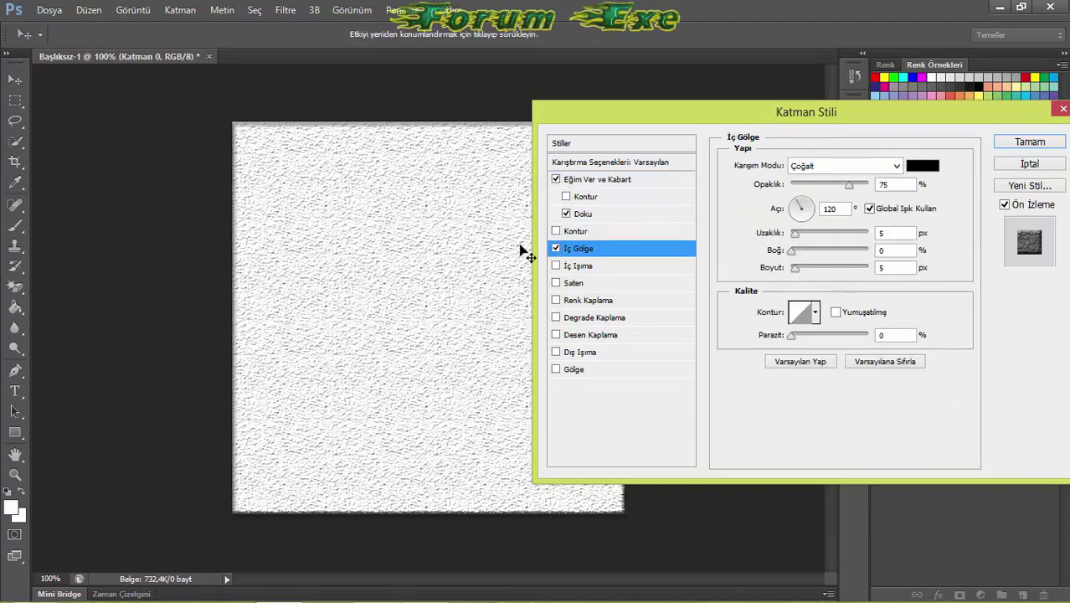
{"action": "left_click", "coordinate": [556, 266]}
{"action": "left_click", "coordinate": [556, 248]}
{"action": "left_click", "coordinate": [556, 266]}
{"action": "left_click", "coordinate": [556, 266]}
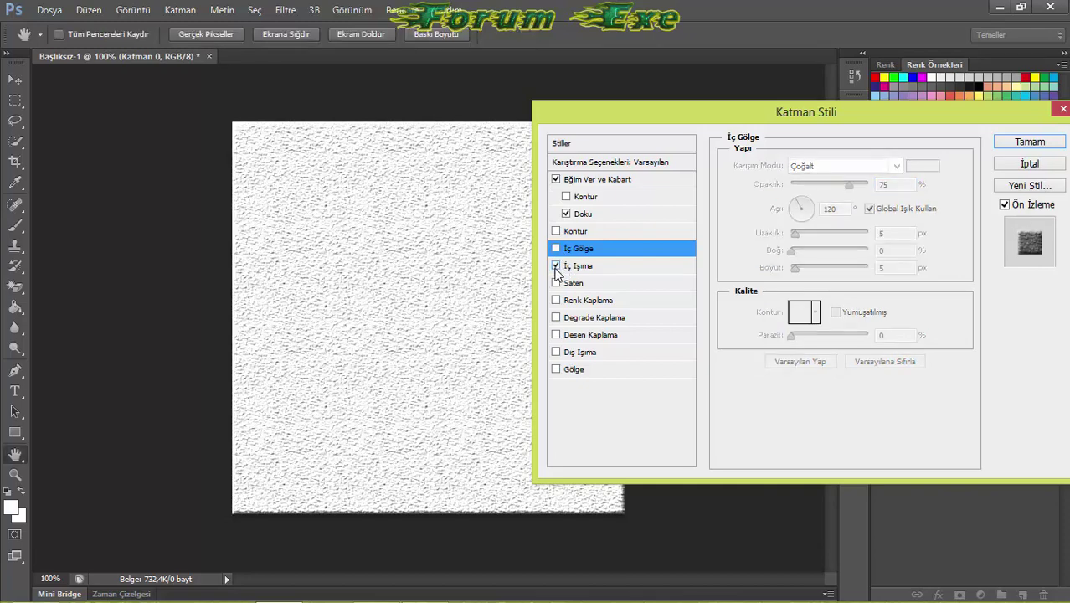
{"action": "left_click", "coordinate": [556, 266]}
{"action": "left_click", "coordinate": [556, 265]}
Enable the Satin (Saten) effect on the layer and set its colour to bright red
{"action": "left_click", "coordinate": [556, 283]}
{"action": "left_click", "coordinate": [577, 284]}
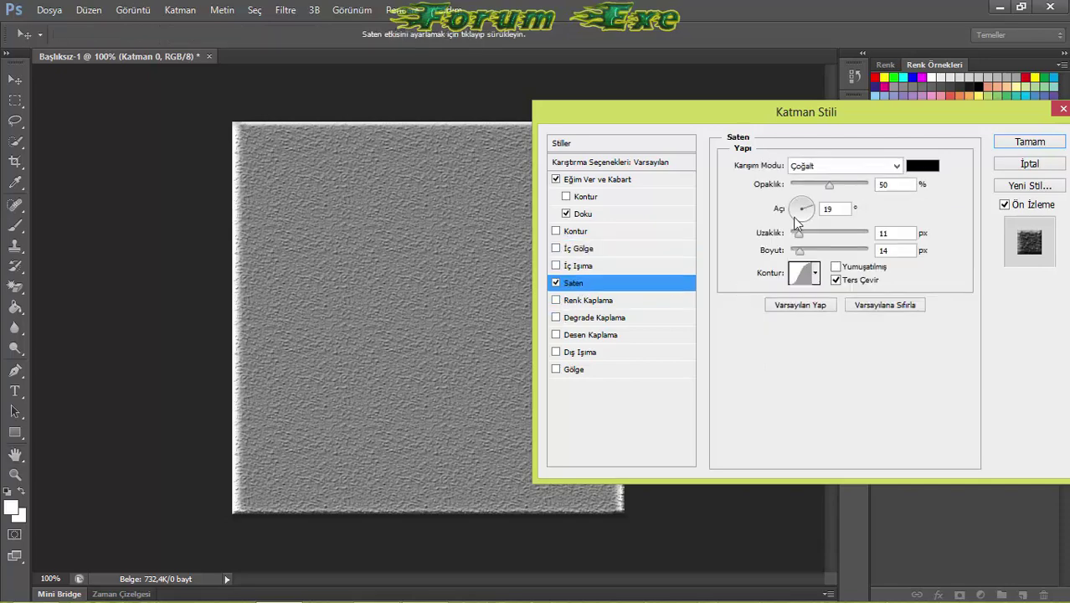
{"action": "left_click", "coordinate": [921, 167]}
{"action": "mouse_move", "coordinate": [696, 265]}
{"action": "left_mouse_down"}
{"action": "mouse_move", "coordinate": [698, 251]}
{"action": "mouse_move", "coordinate": [747, 227]}
{"action": "mouse_move", "coordinate": [757, 359]}
{"action": "mouse_move", "coordinate": [768, 231]}
{"action": "mouse_move", "coordinate": [744, 279]}
{"action": "mouse_move", "coordinate": [756, 234]}
{"action": "left_mouse_up"}
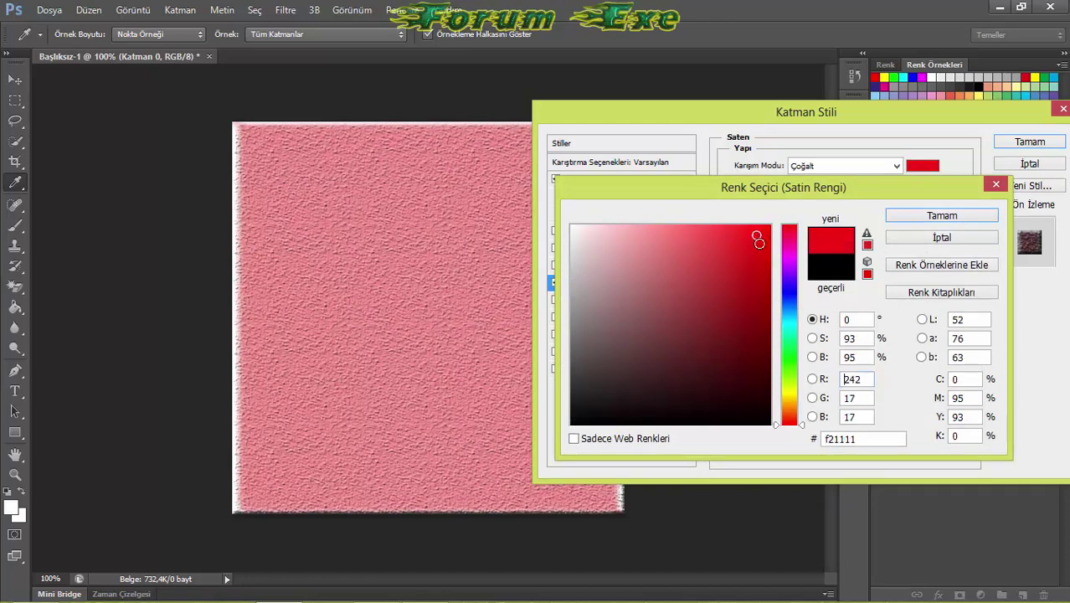
{"action": "left_click", "coordinate": [942, 216]}
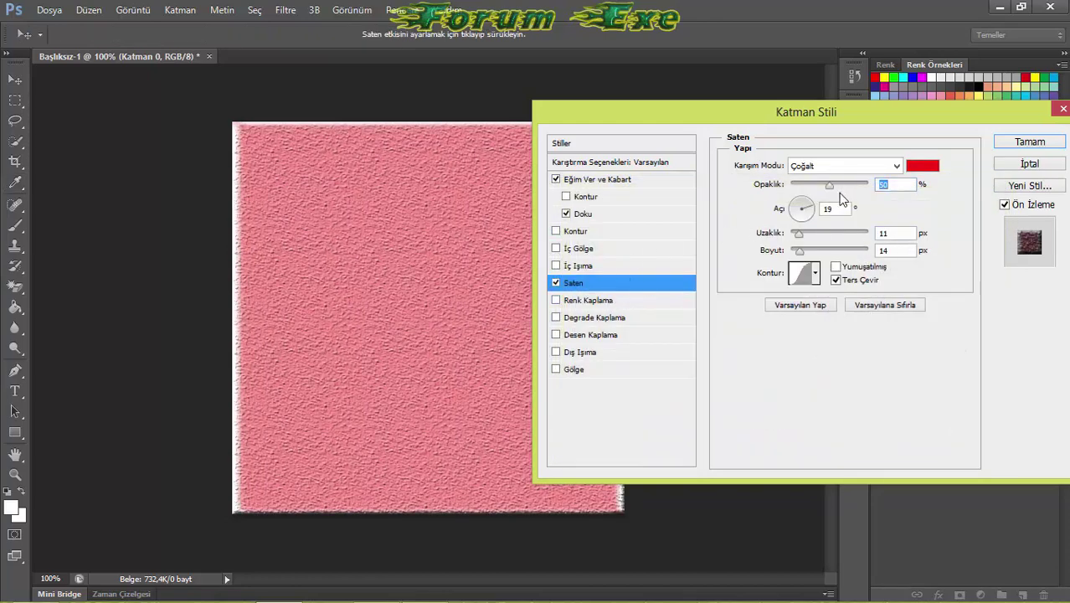
Experiment with the Satin effect's angle and set it to 31°
{"action": "left_click_drag", "start_coordinate": [809, 210], "coordinate": [777, 208]}
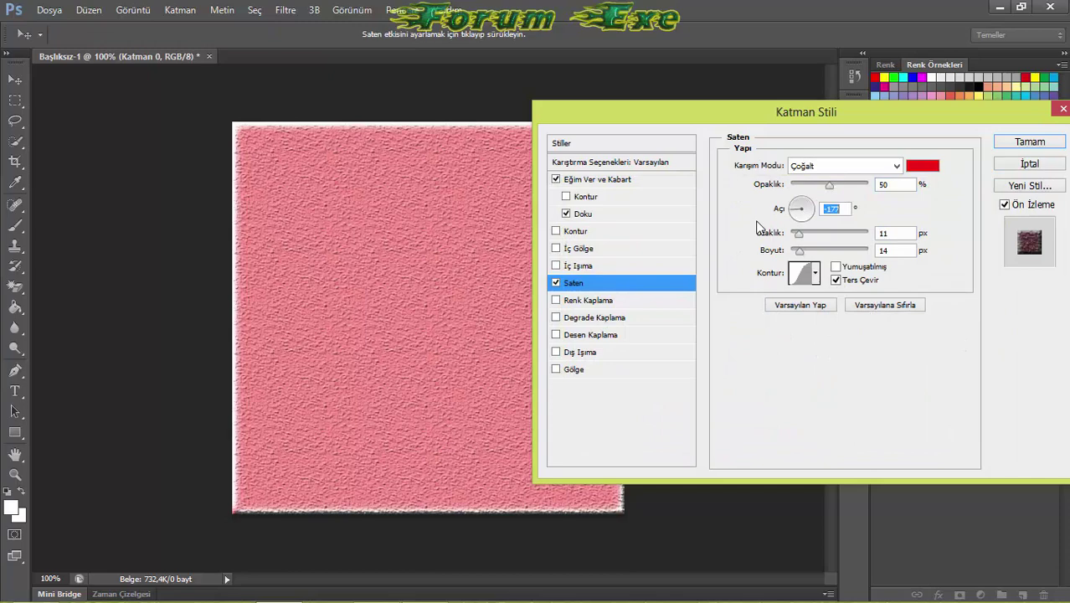
{"action": "left_click", "coordinate": [800, 207]}
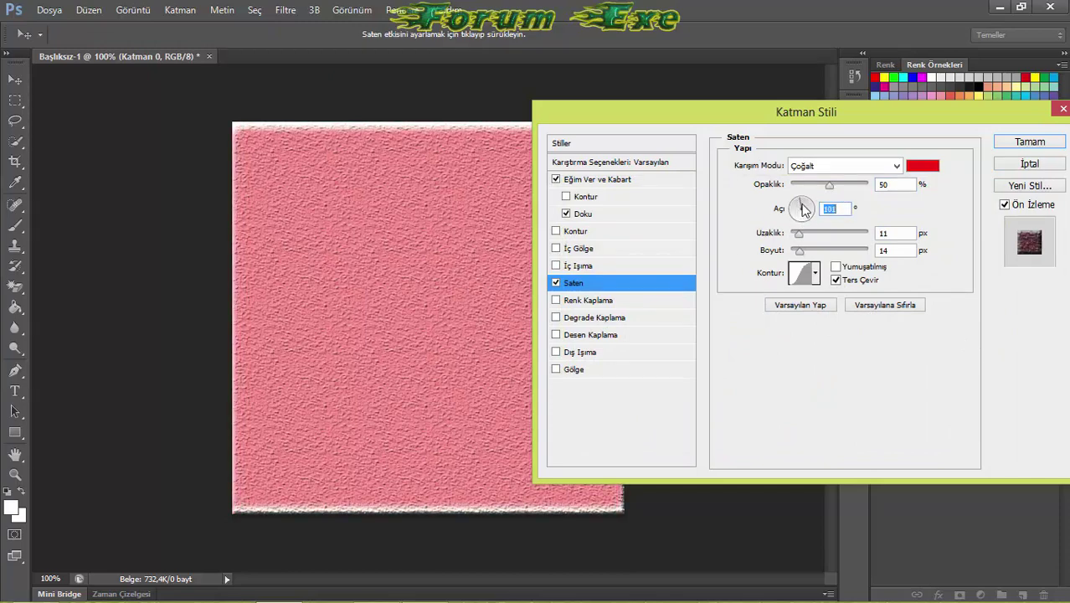
{"action": "left_click_drag", "start_coordinate": [795, 210], "coordinate": [823, 206]}
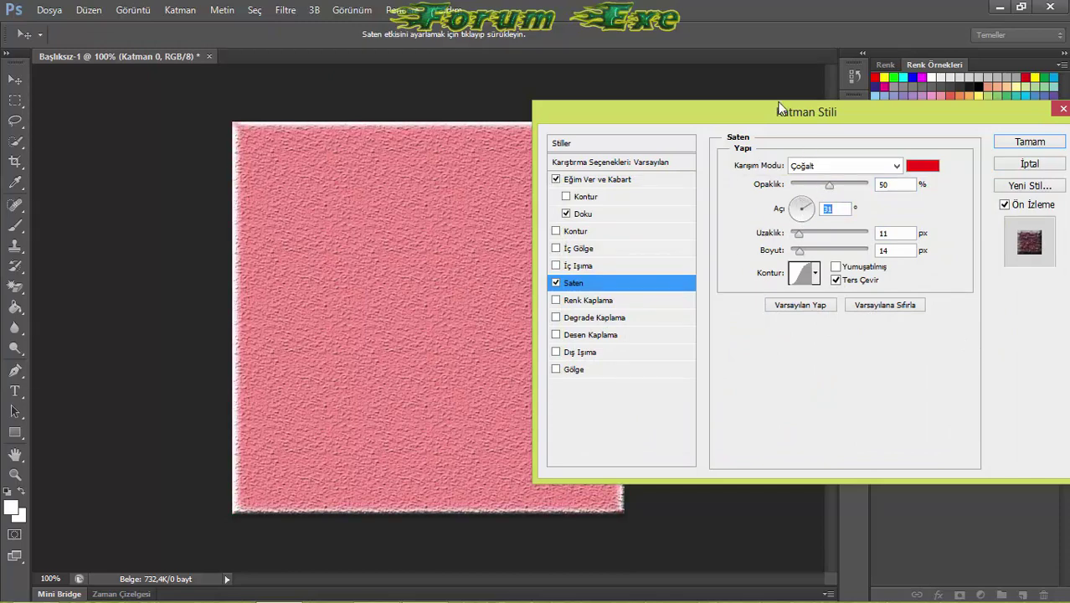
{"action": "mouse_move", "coordinate": [745, 116]}
{"action": "left_mouse_down"}
{"action": "mouse_move", "coordinate": [913, 96]}
{"action": "mouse_move", "coordinate": [740, 102]}
{"action": "left_mouse_up"}
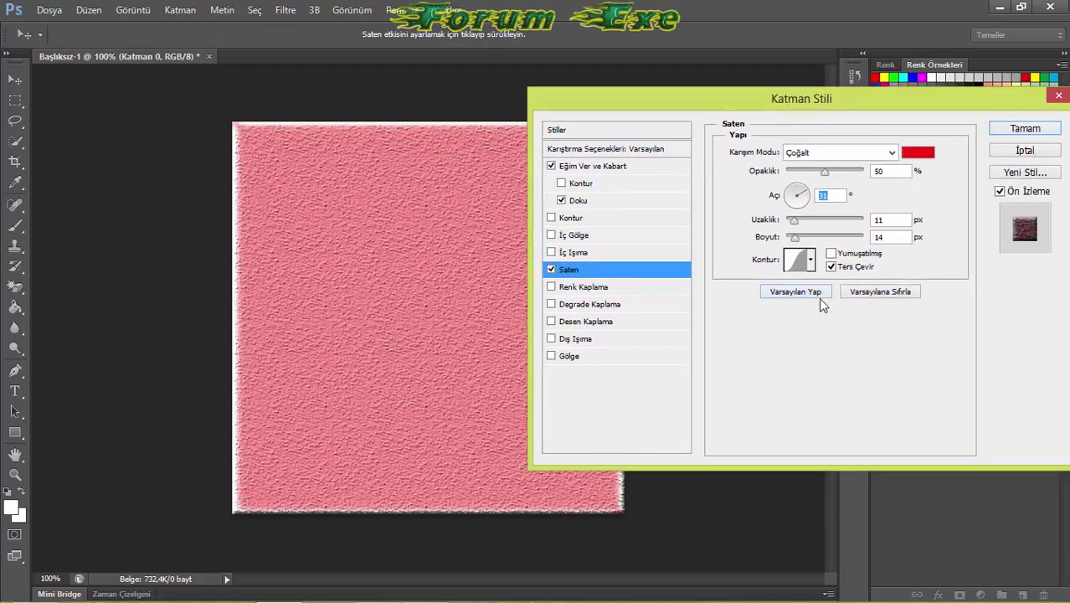
Try a Color Overlay (Renk Kaplama) on the layer in a pale pink colour at 100% opacity
{"action": "left_click", "coordinate": [580, 288]}
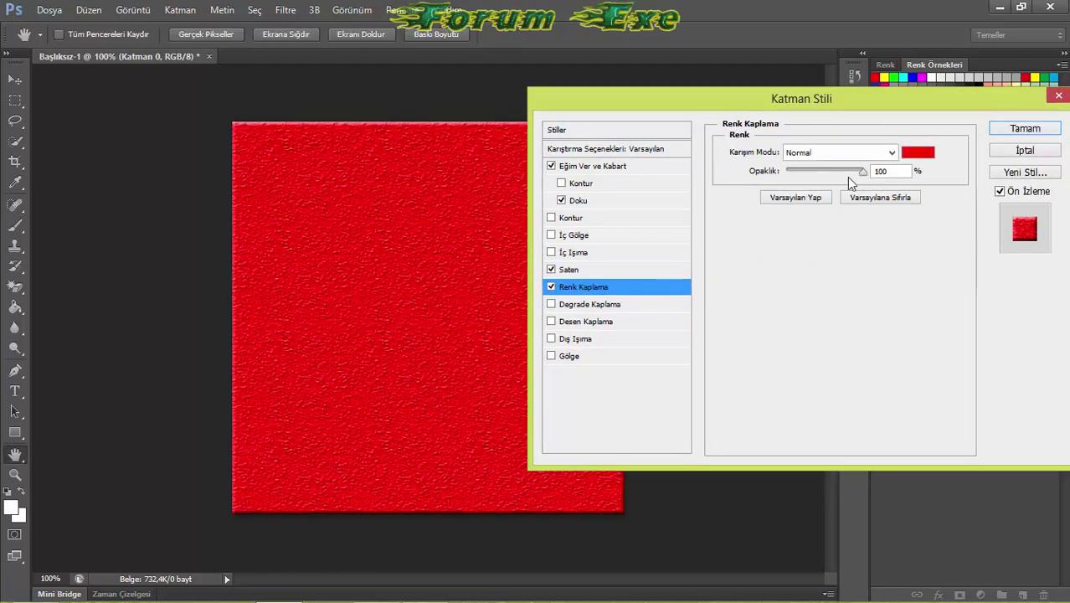
{"action": "left_click", "coordinate": [918, 158]}
{"action": "left_click_drag", "start_coordinate": [710, 329], "coordinate": [585, 276]}
{"action": "mouse_move", "coordinate": [621, 313]}
{"action": "left_mouse_down"}
{"action": "mouse_move", "coordinate": [595, 287]}
{"action": "mouse_move", "coordinate": [604, 261]}
{"action": "mouse_move", "coordinate": [595, 254]}
{"action": "left_mouse_up"}
{"action": "left_click", "coordinate": [955, 215]}
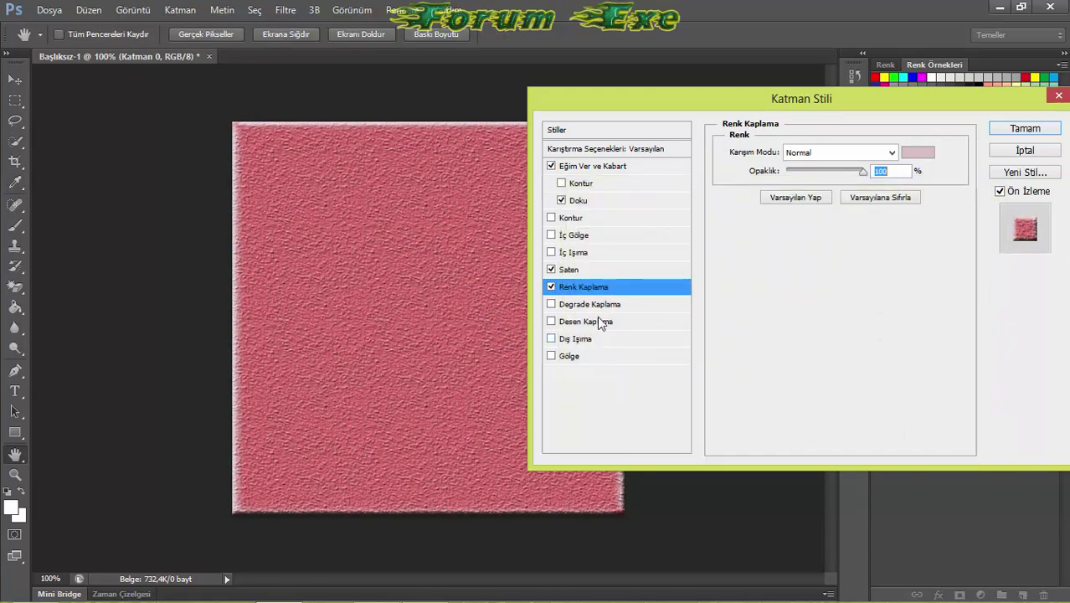
Try the Gradient Overlay (Degrade Kaplama) effect, switch it off again and keep the Color Overlay enabled
{"action": "left_click", "coordinate": [597, 303]}
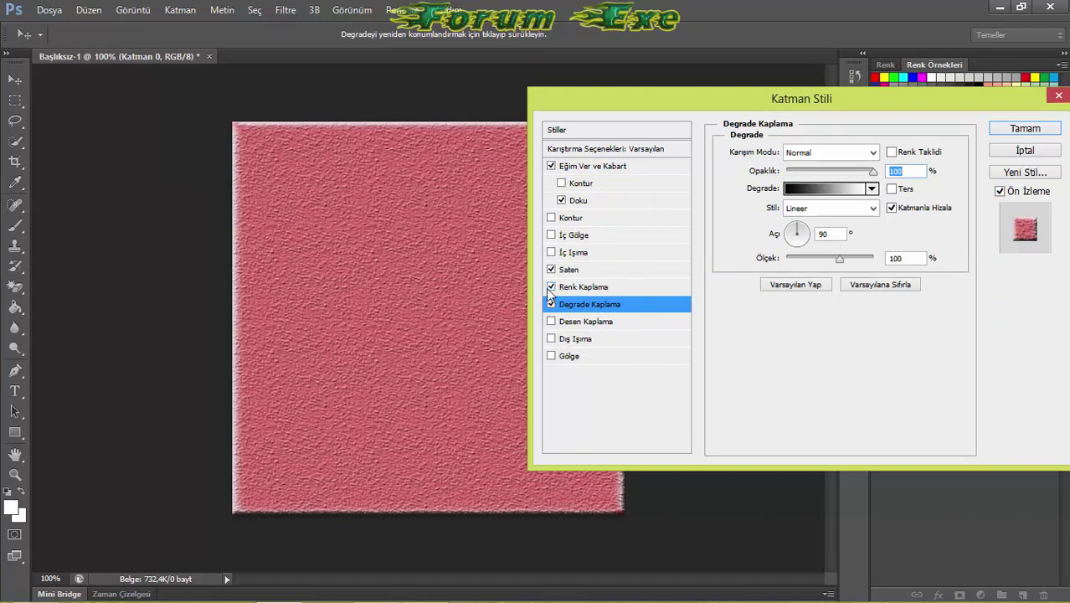
{"action": "left_click", "coordinate": [551, 287]}
{"action": "left_click", "coordinate": [551, 304]}
{"action": "left_click", "coordinate": [551, 287]}
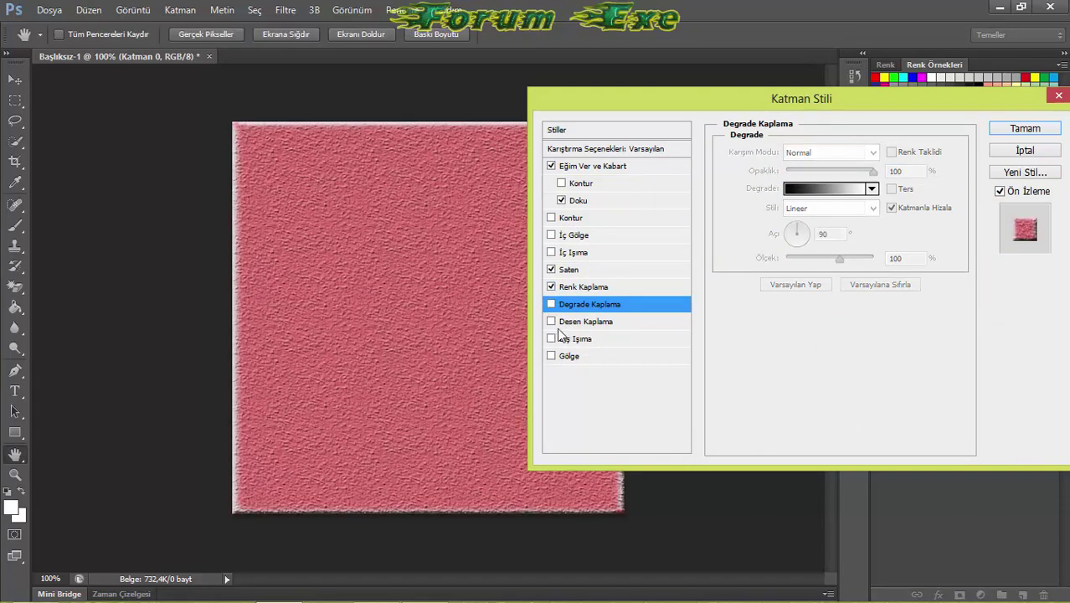
Enable the Pattern Overlay (Desen Kaplama) effect in place of the Color Overlay
{"action": "left_click", "coordinate": [551, 322]}
{"action": "left_click", "coordinate": [551, 287]}
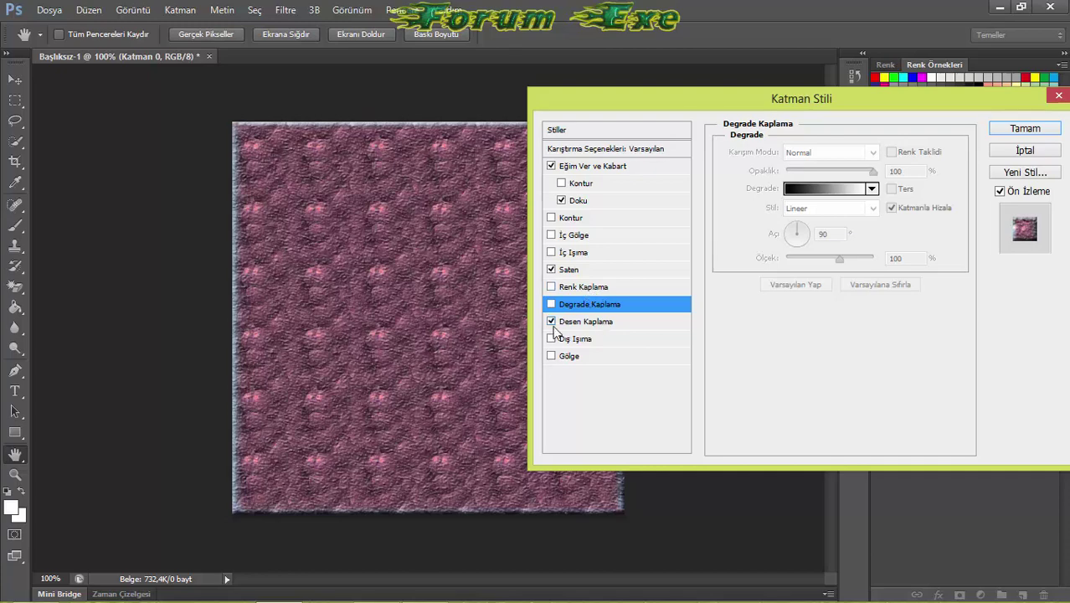
Replace the layer's Pattern Overlay (Desen Kaplama) with the Color Overlay (Renk Kaplama), then try the Drop Shadow (Gölge) and switch it off
{"action": "left_click", "coordinate": [551, 322]}
{"action": "left_click", "coordinate": [551, 287]}
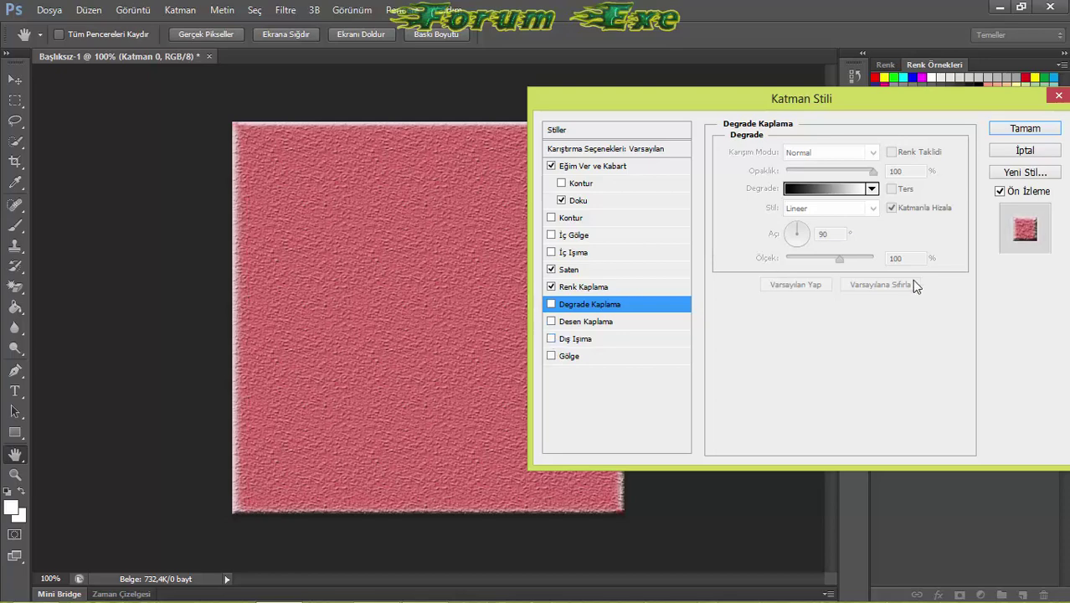
{"action": "left_click", "coordinate": [551, 355]}
{"action": "left_click", "coordinate": [550, 356]}
Set the Bevel and Emboss (Eğim Ver ve Kabart) depth to 62%, size to 16 px and soften to 1 px, and apply the layer style
{"action": "left_click_drag", "start_coordinate": [729, 106], "coordinate": [397, 218]}
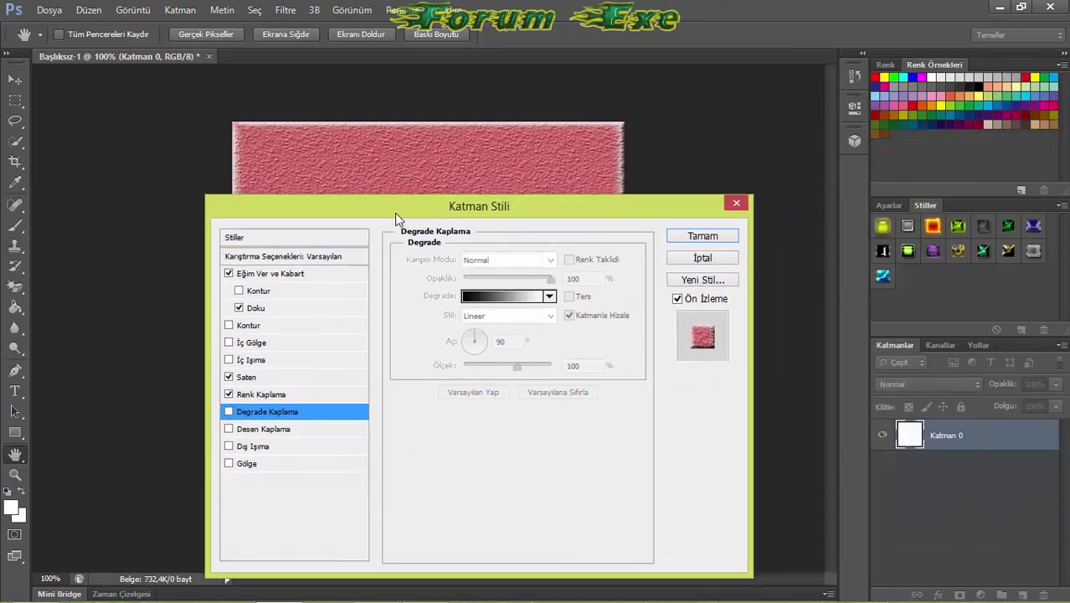
{"action": "left_click", "coordinate": [285, 274]}
{"action": "left_click_drag", "start_coordinate": [522, 209], "coordinate": [910, 143]}
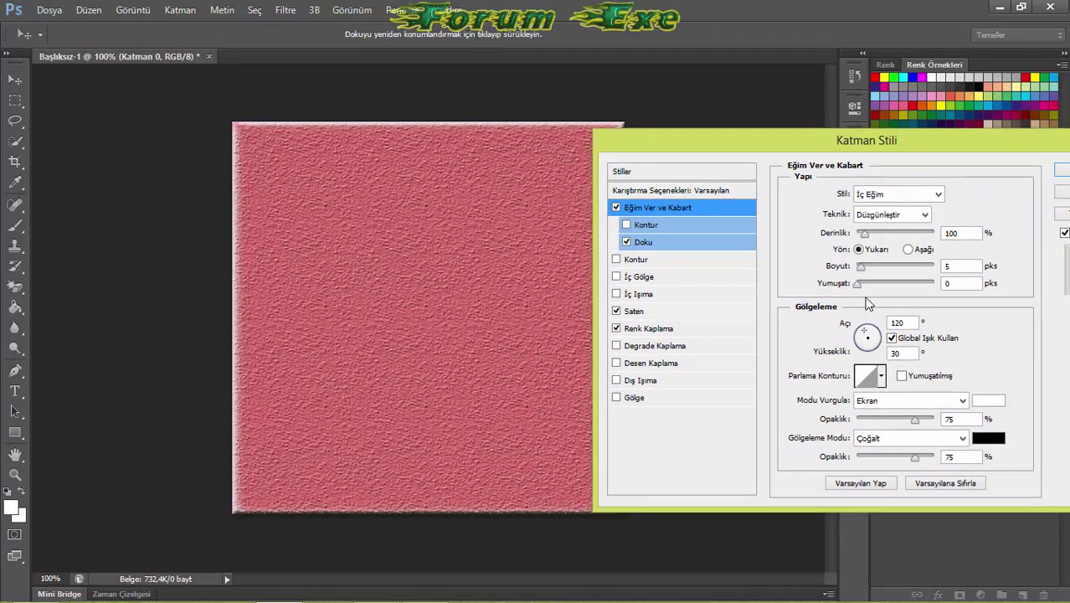
{"action": "left_click_drag", "start_coordinate": [865, 233], "coordinate": [865, 286]}
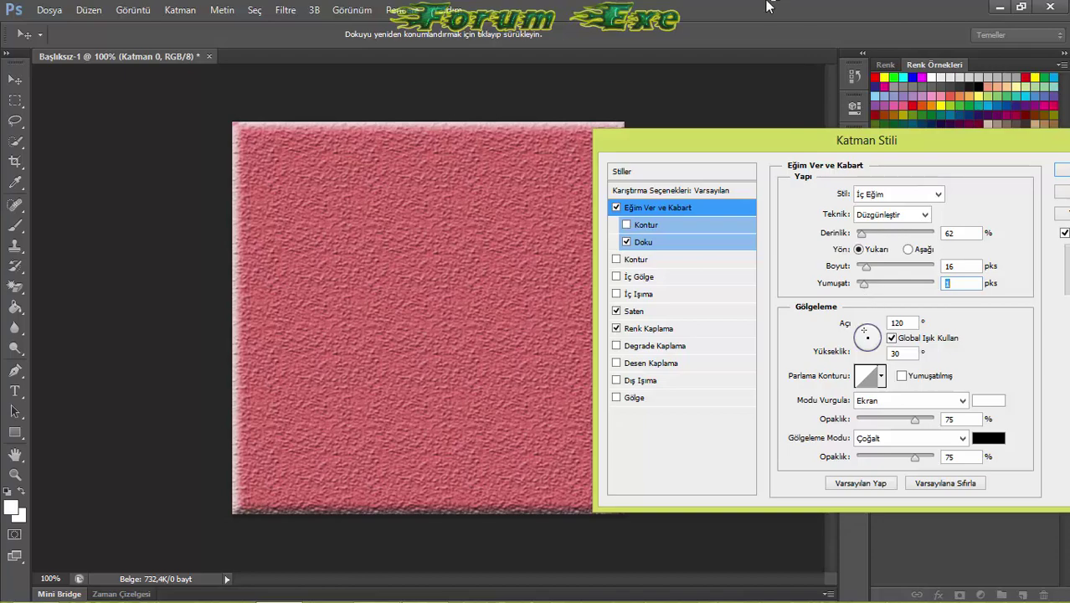
{"action": "left_click_drag", "start_coordinate": [844, 150], "coordinate": [574, 162]}
{"action": "left_click", "coordinate": [827, 184]}
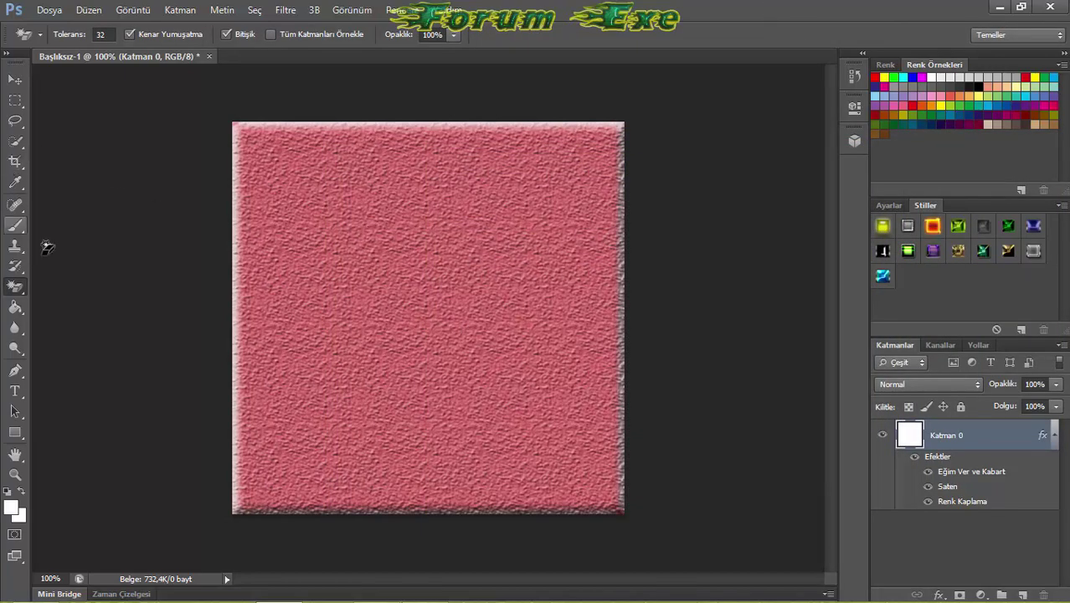
Add the yellow text "Tensa Zangetsu" in the 30 pt Blazed font and place it centred in the upper part of the square
{"action": "left_click", "coordinate": [15, 391]}
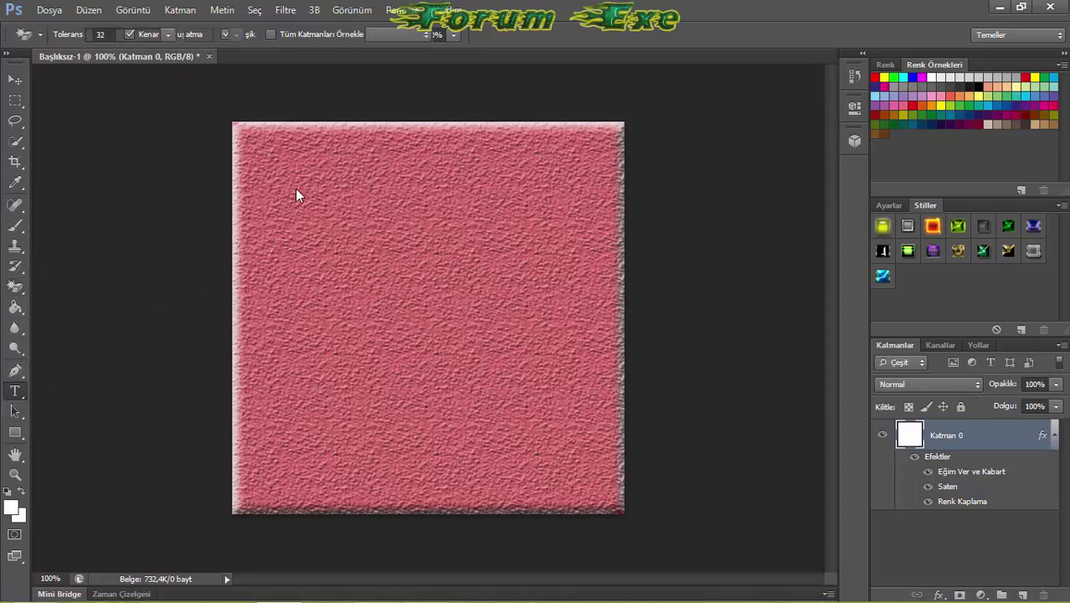
{"action": "left_click", "coordinate": [295, 189]}
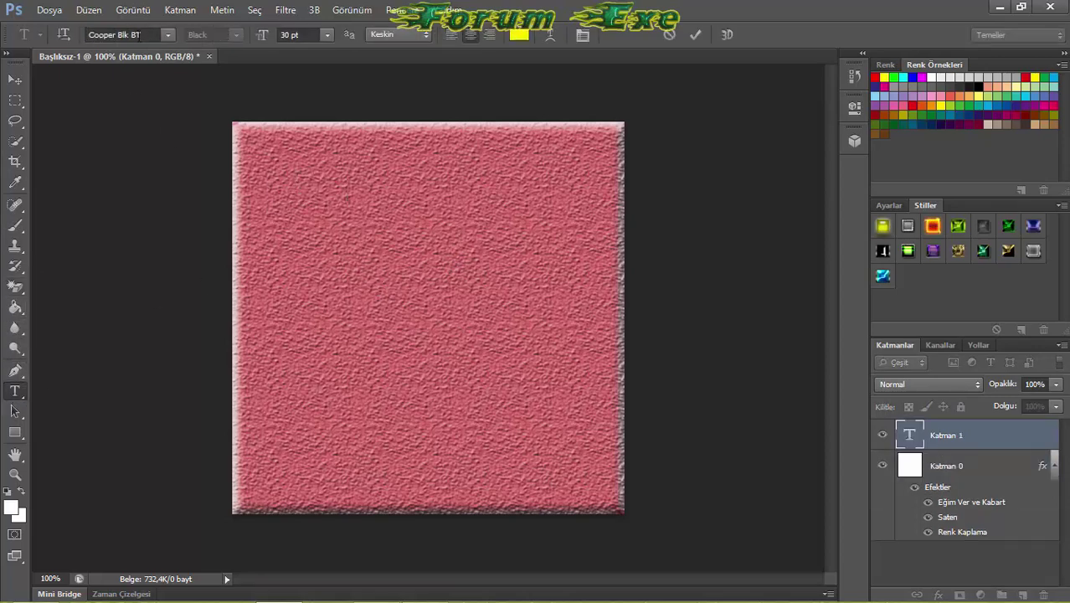
{"action": "left_click", "coordinate": [140, 34]}
{"action": "type", "text": "Blaze"}
{"action": "type", "text": "Tensa Z"}
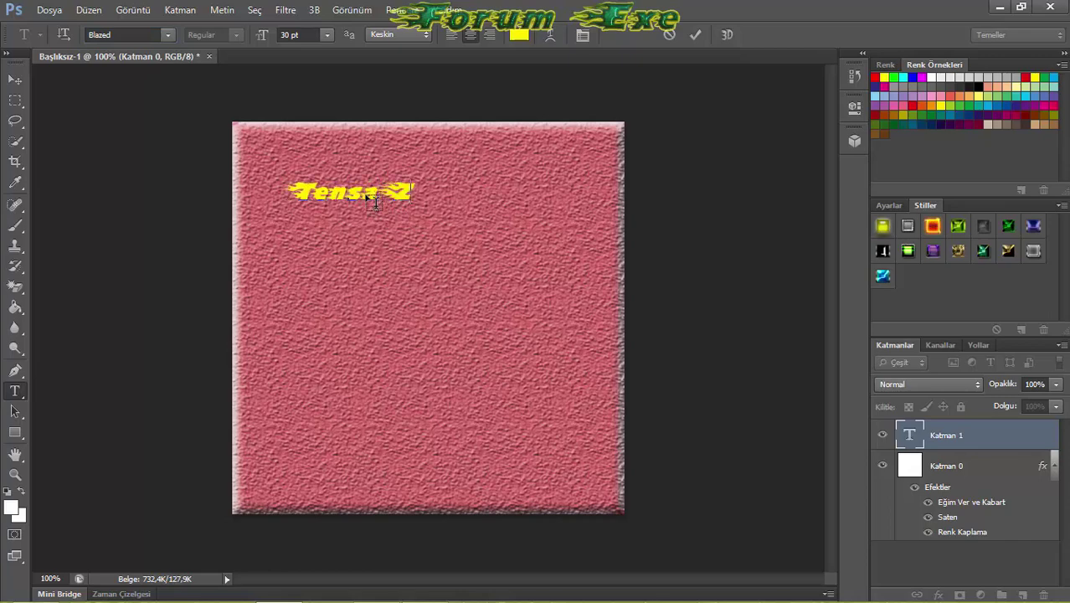
{"action": "type", "text": "angetsu"}
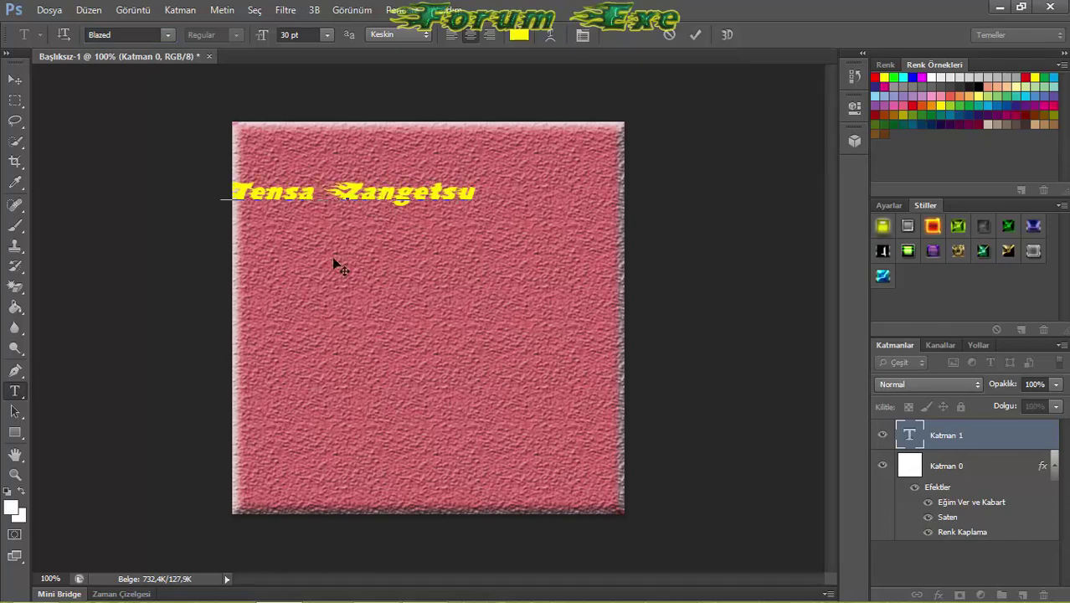
{"action": "left_click_drag", "start_coordinate": [333, 265], "coordinate": [394, 289]}
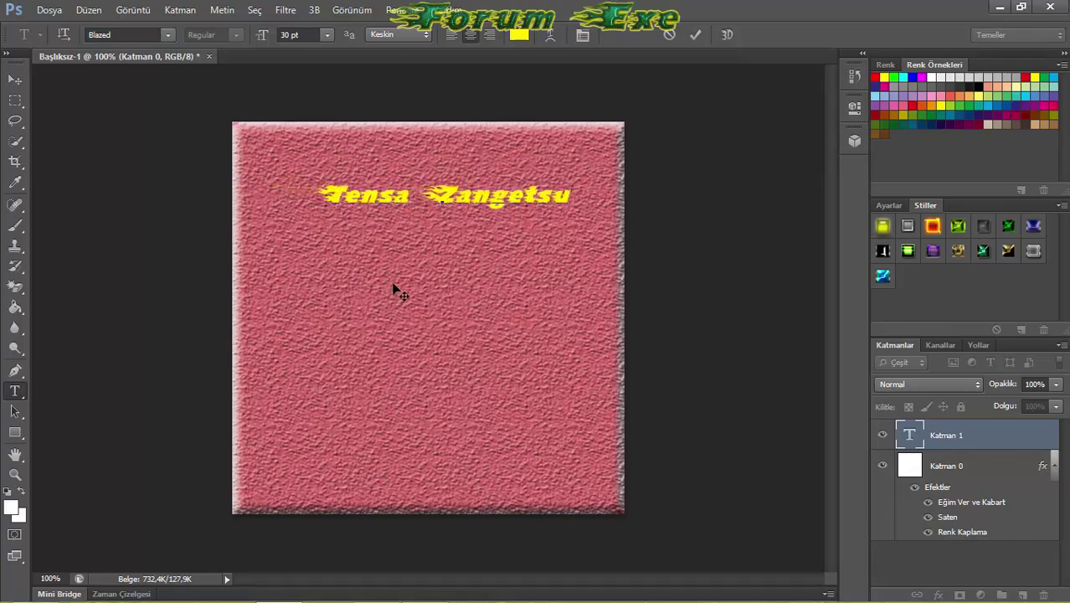
{"action": "double_click", "coordinate": [1005, 441]}
{"action": "left_click_drag", "start_coordinate": [563, 148], "coordinate": [851, 124]}
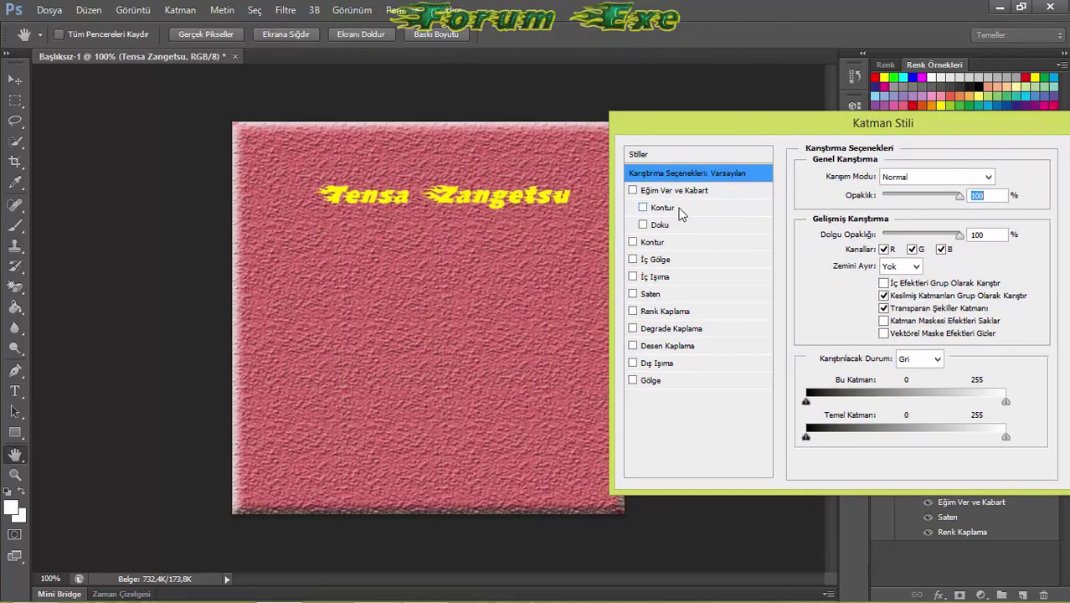
{"action": "left_click", "coordinate": [643, 206]}
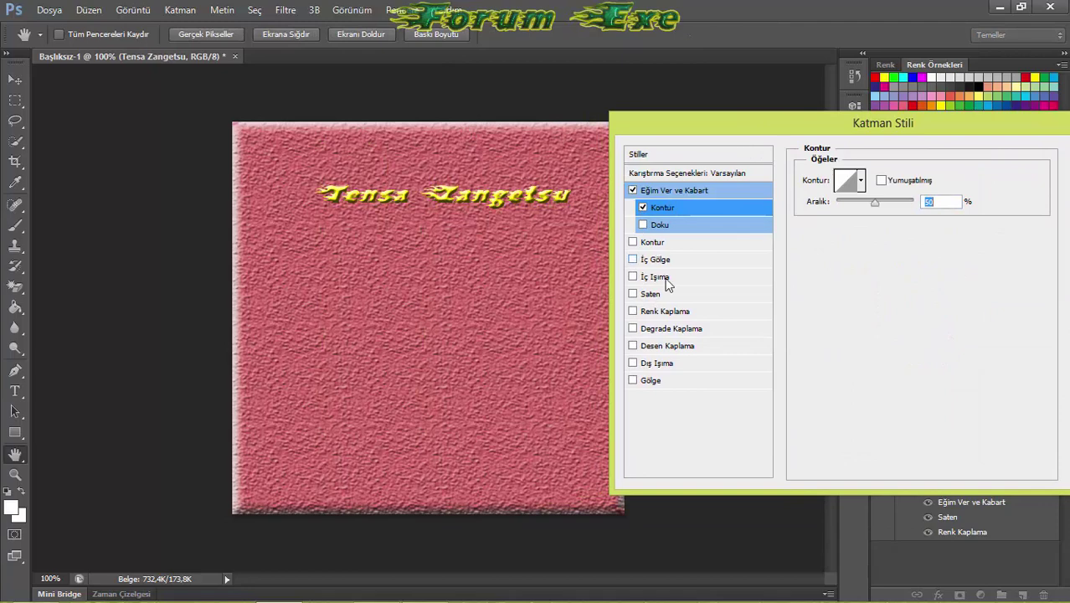
{"action": "left_click", "coordinate": [633, 243]}
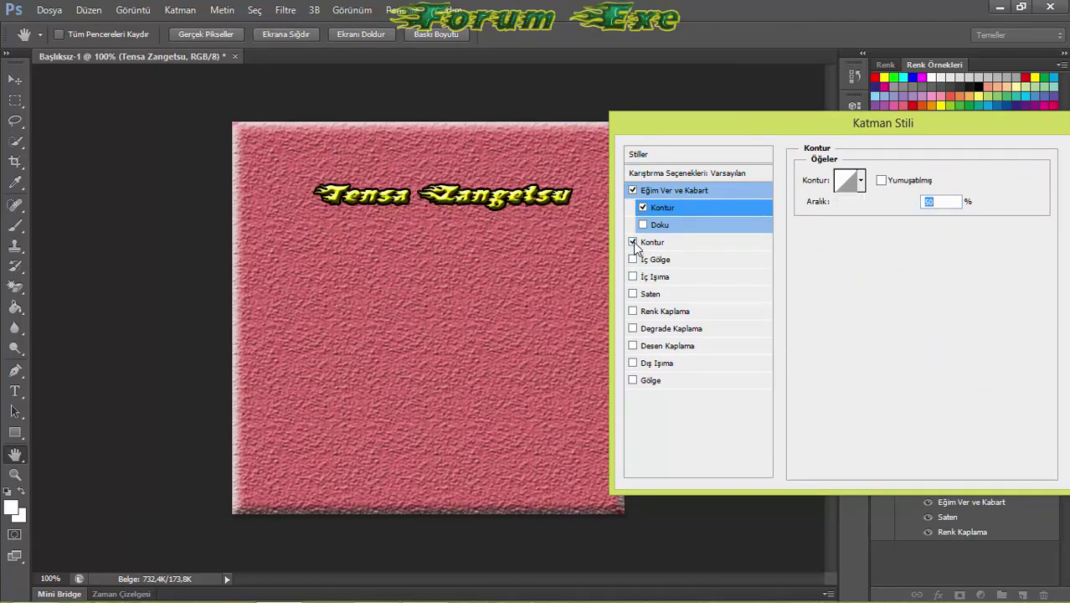
{"action": "left_click", "coordinate": [633, 243]}
{"action": "left_click", "coordinate": [634, 191]}
{"action": "left_click_drag", "start_coordinate": [741, 121], "coordinate": [344, 193]}
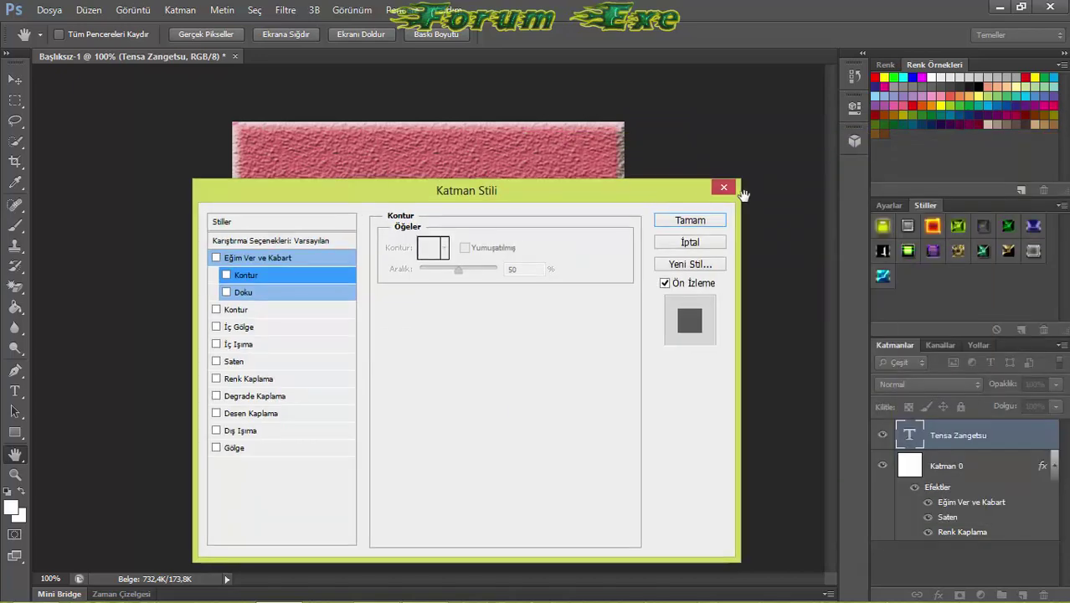
{"action": "left_click", "coordinate": [727, 189]}
Try several preset layer styles on the "Tensa Zangetsu" text, including the fiery red, yellow glow, gold and chrome ones
{"action": "left_click", "coordinate": [932, 227]}
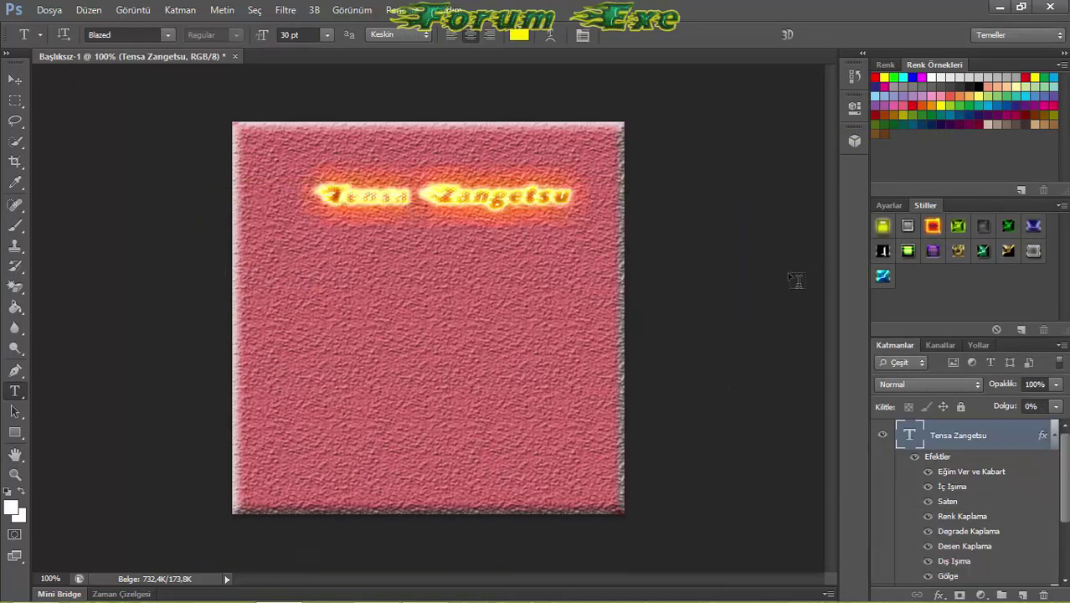
{"action": "left_click", "coordinate": [883, 226]}
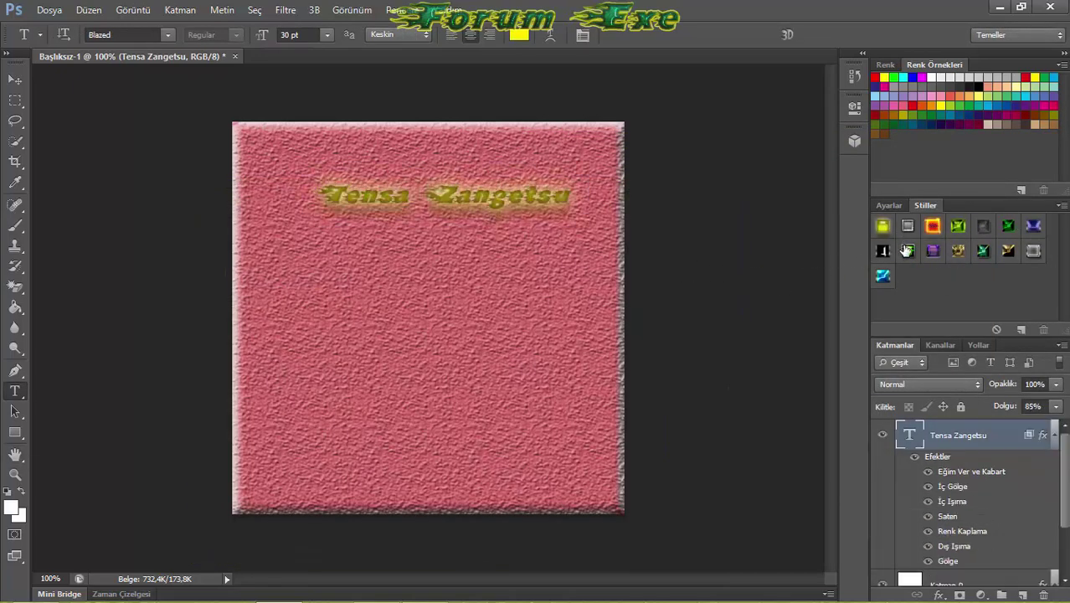
{"action": "left_click", "coordinate": [906, 251]}
{"action": "left_click", "coordinate": [882, 250]}
{"action": "left_click", "coordinate": [882, 275]}
{"action": "left_click", "coordinate": [908, 251]}
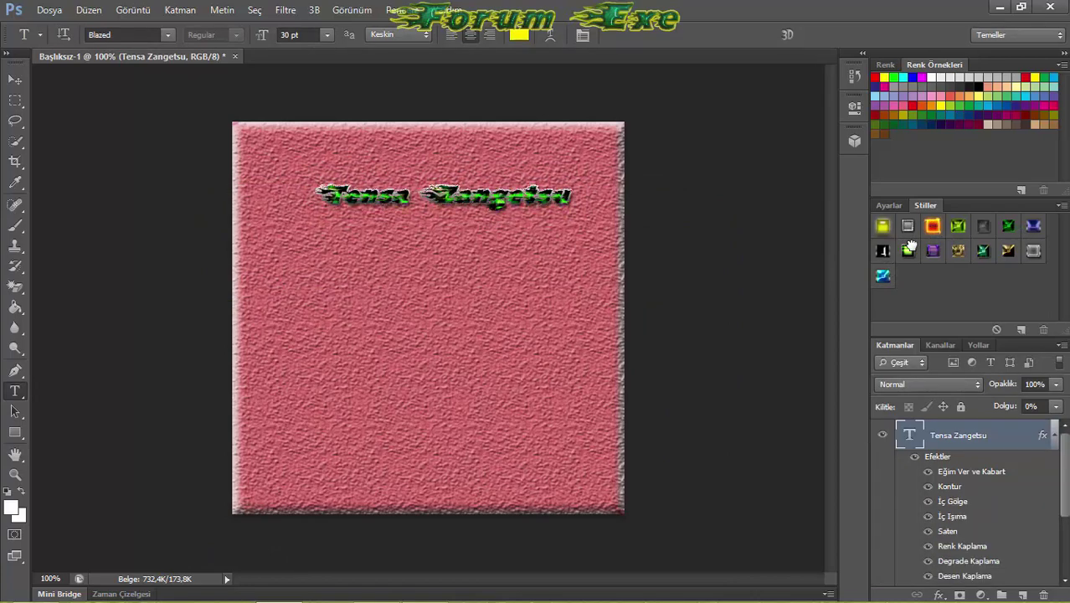
{"action": "left_click", "coordinate": [958, 251]}
{"action": "left_click", "coordinate": [1061, 205]}
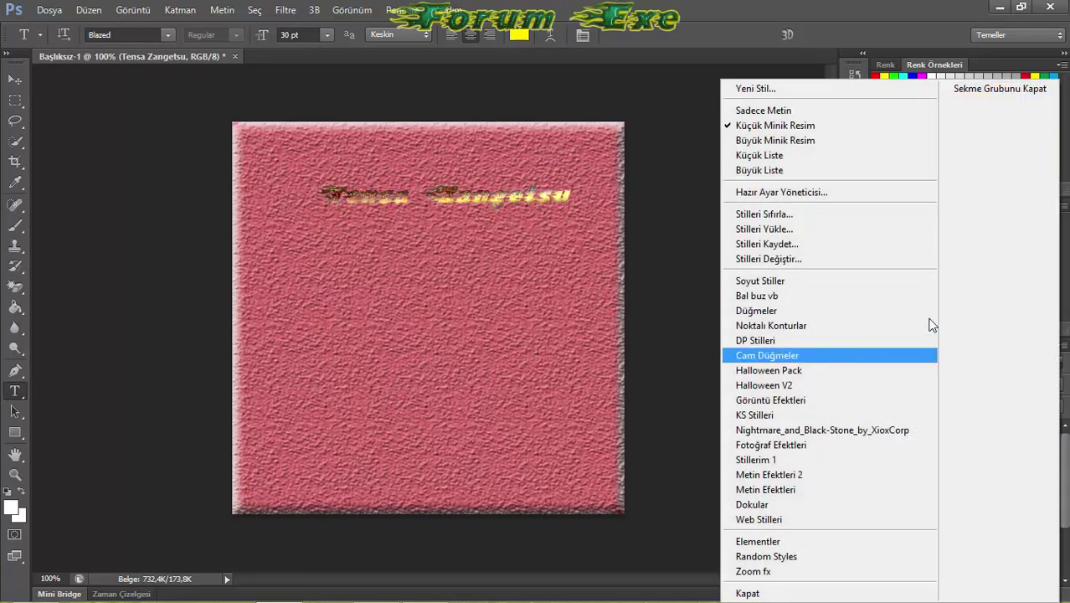
{"action": "left_click", "coordinate": [1064, 325]}
{"action": "left_click", "coordinate": [1022, 251]}
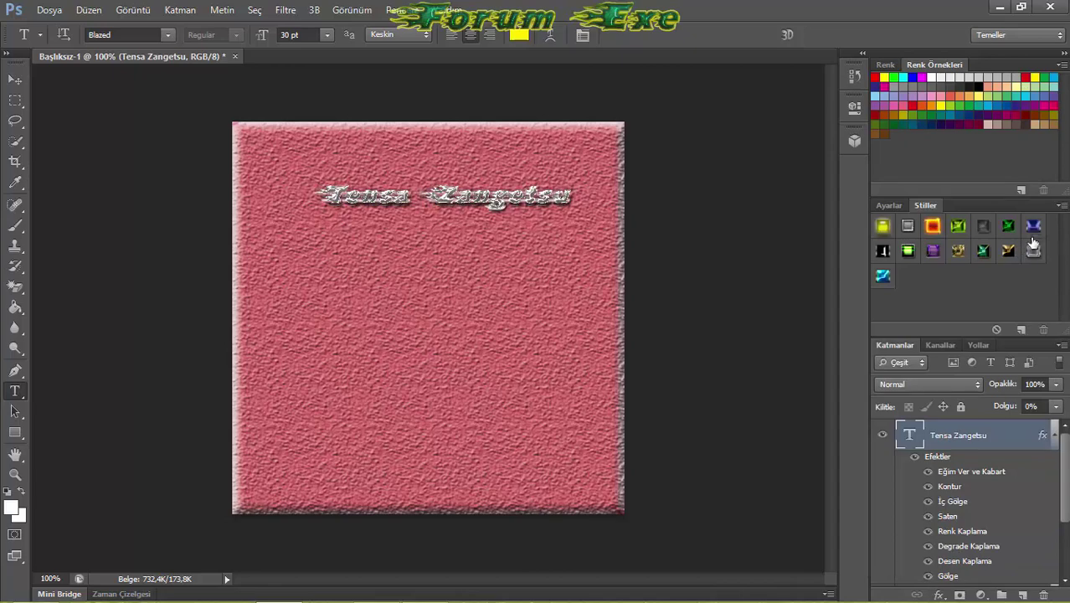
{"action": "left_click", "coordinate": [1033, 225]}
{"action": "left_click", "coordinate": [957, 226]}
{"action": "left_click", "coordinate": [933, 225]}
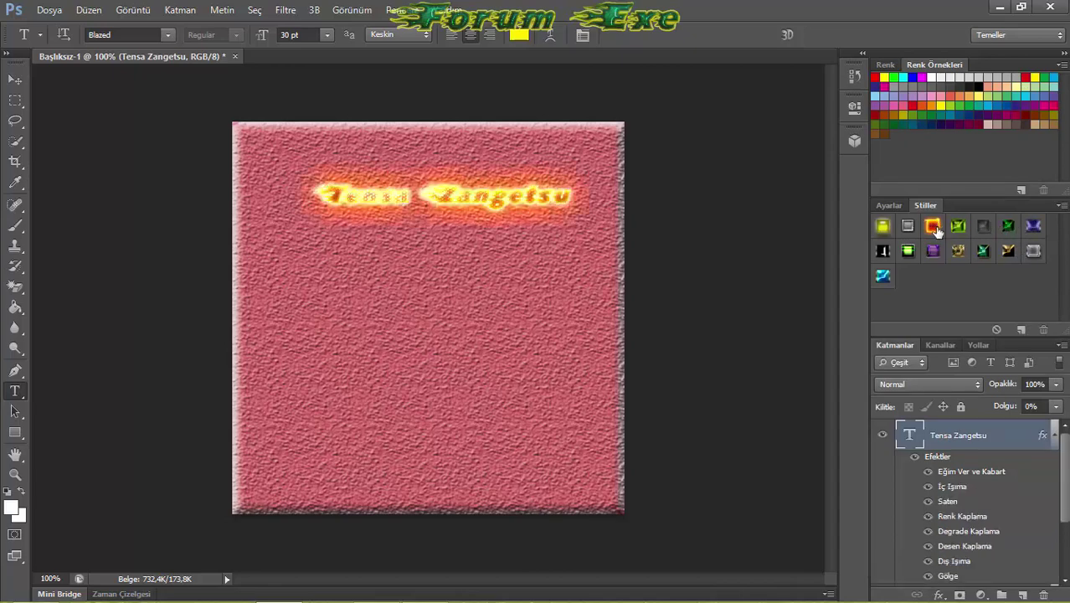
{"action": "left_click", "coordinate": [931, 249]}
Apply the black-and-green preset style to the "Tensa Zangetsu" text and move it up near the square's top edge
{"action": "left_click", "coordinate": [908, 253]}
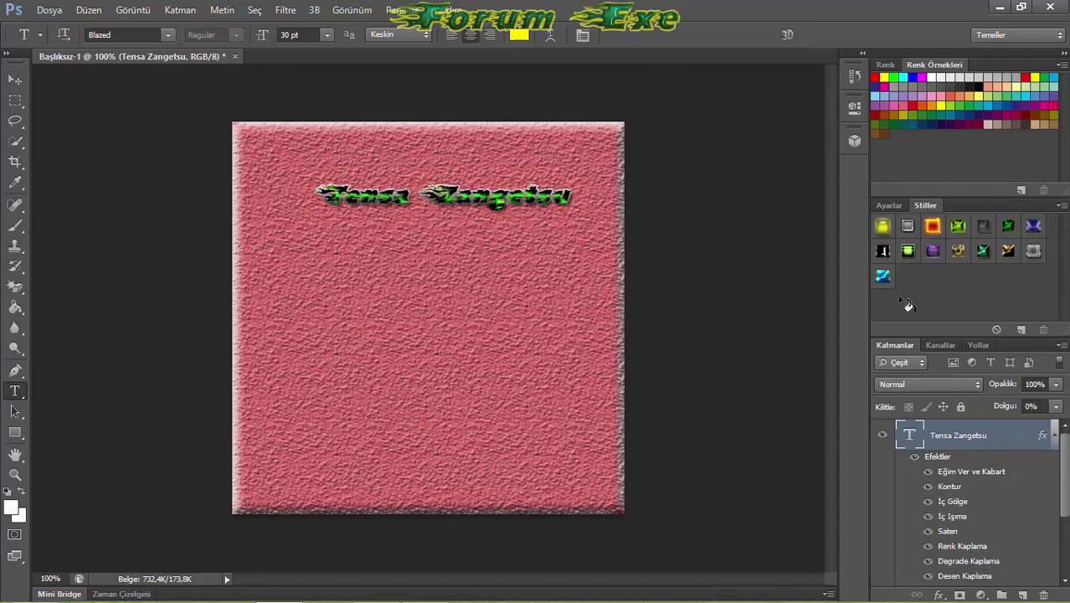
{"action": "left_click", "coordinate": [15, 79]}
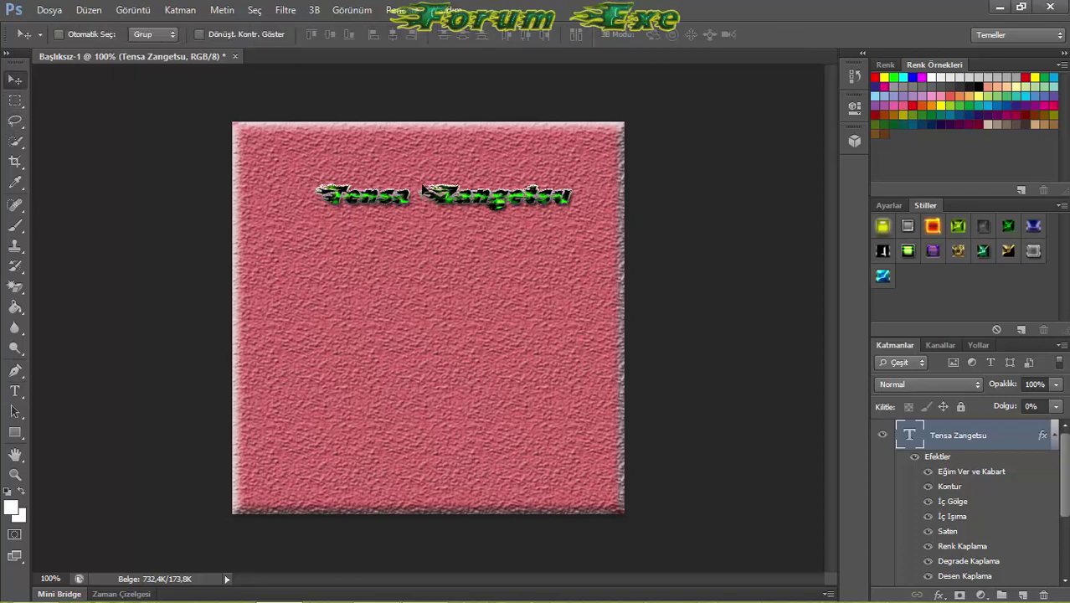
{"action": "left_click_drag", "start_coordinate": [435, 154], "coordinate": [429, 106]}
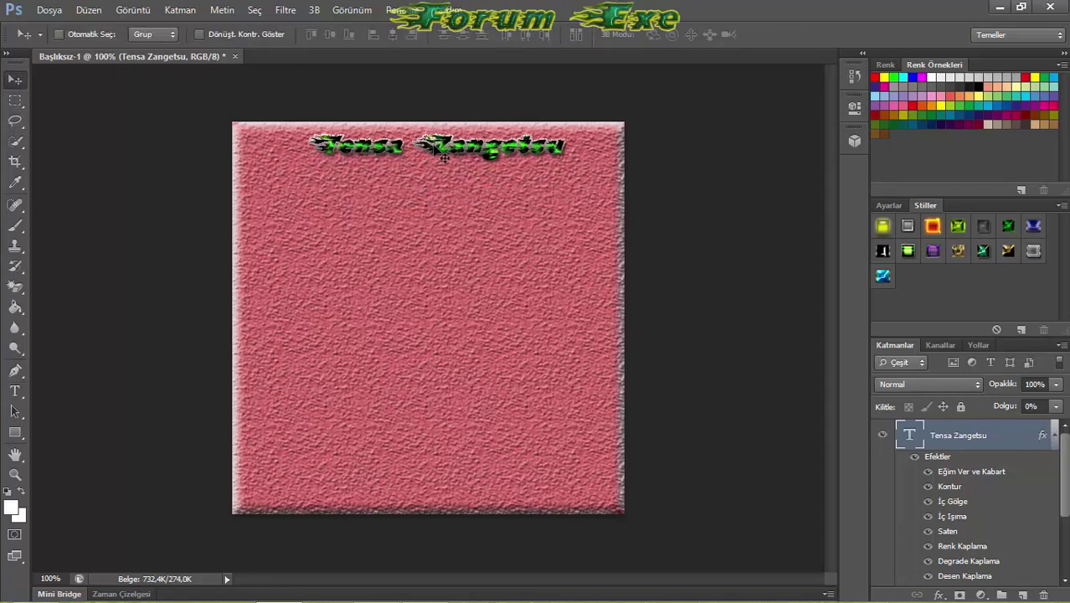
Open the Fare image from the desktop as a separate document in Photoshop
{"action": "double_click", "coordinate": [610, 17]}
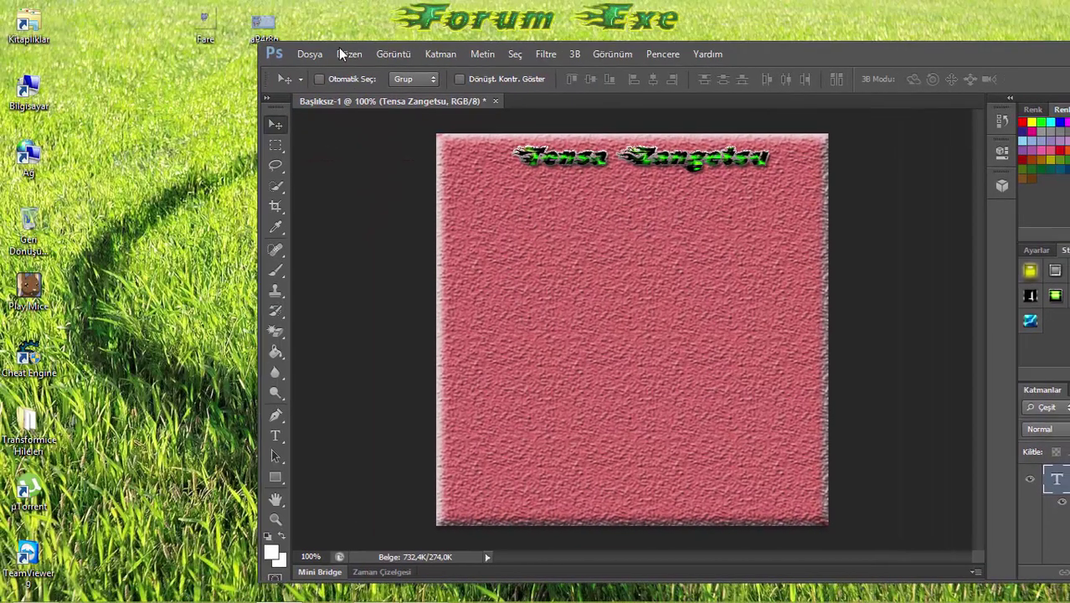
{"action": "left_click_drag", "start_coordinate": [206, 25], "coordinate": [566, 103]}
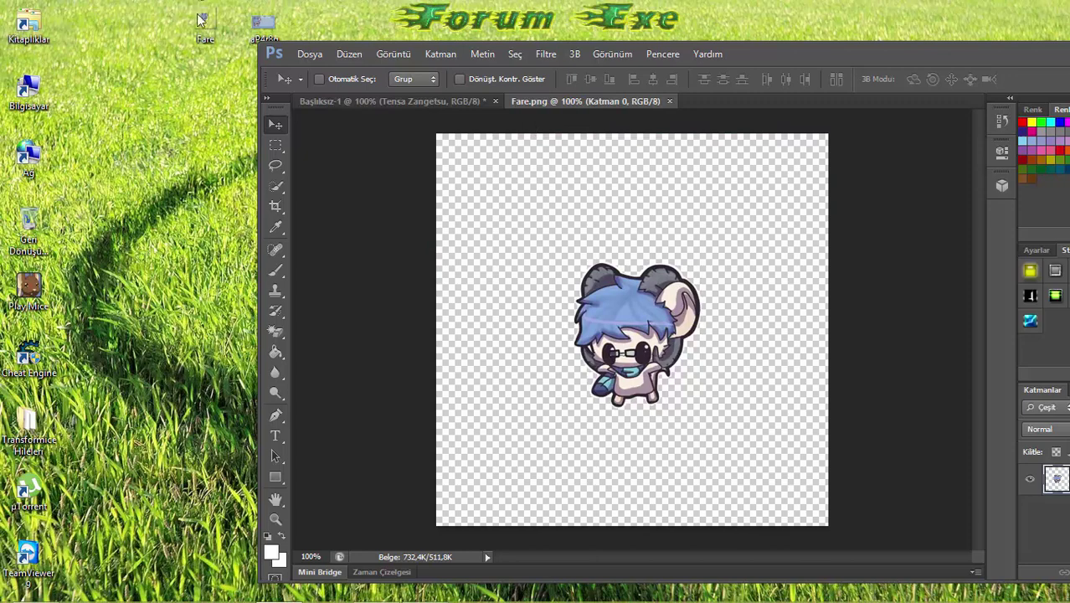
{"action": "double_click", "coordinate": [759, 52]}
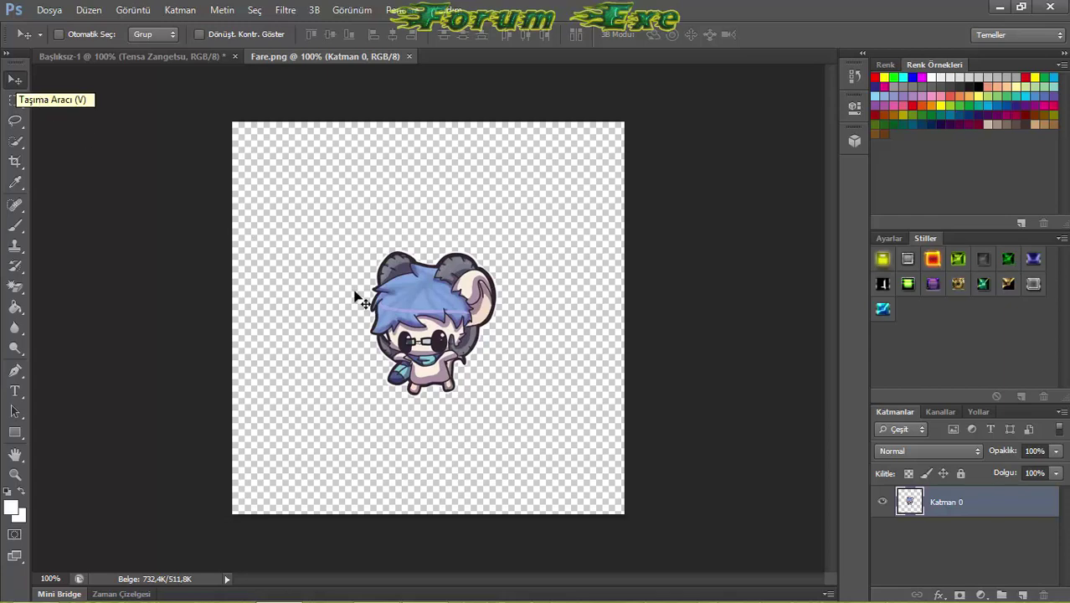
Copy the blue-haired mouse character from Fare.png into the Başlıksız-1 document and place it at the right side of the square
{"action": "left_click_drag", "start_coordinate": [358, 296], "coordinate": [337, 344]}
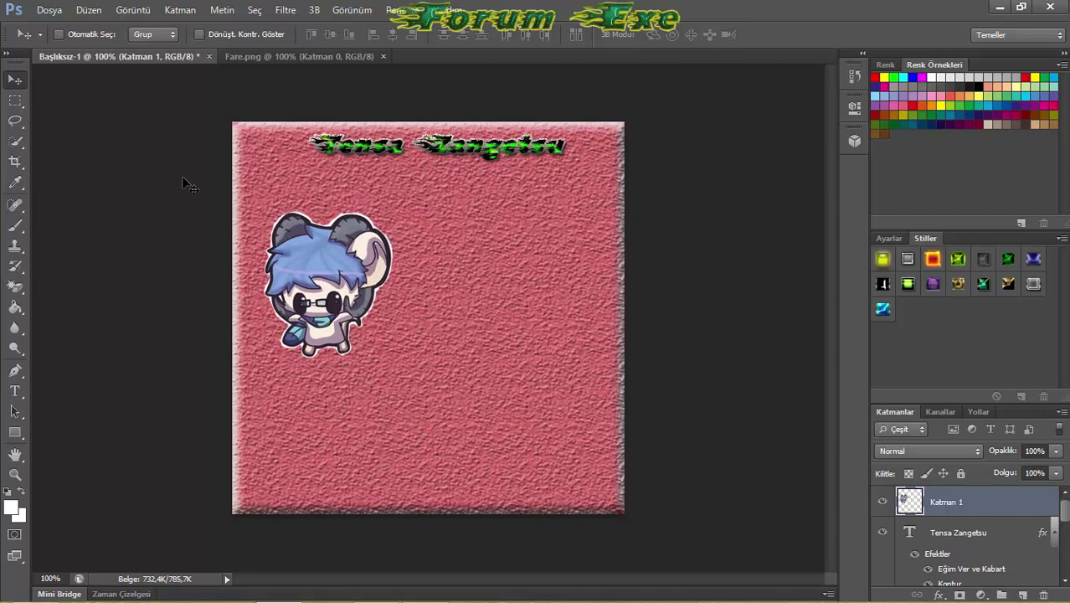
{"action": "left_click_drag", "start_coordinate": [288, 275], "coordinate": [518, 262]}
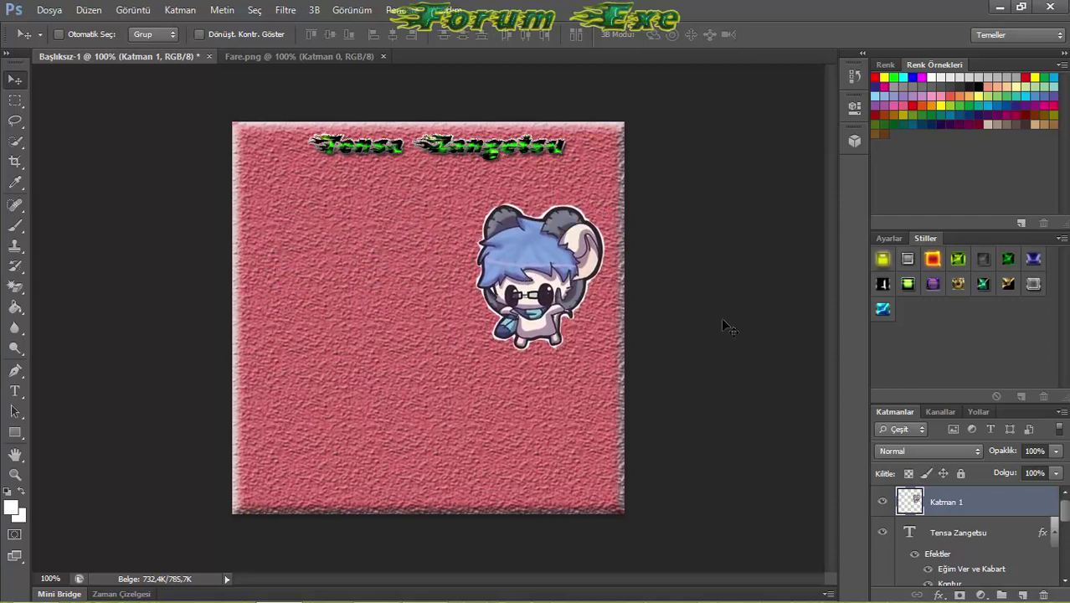